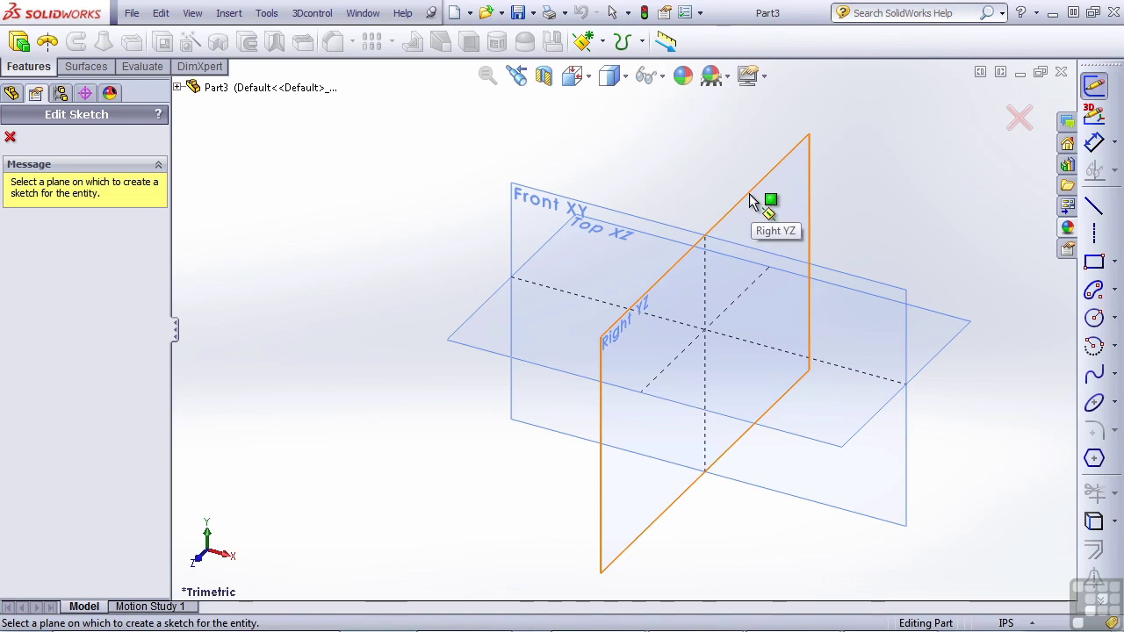
# Step: Sketch a circle centred on the origin on the Right YZ plane and set its diameter to 4 inches
pyautogui.moveTo(705, 327)
pyautogui.mouseDown()
pyautogui.moveTo(726, 384)
pyautogui.moveTo(742, 388)
pyautogui.mouseUp()
pyautogui.click(1094, 142)
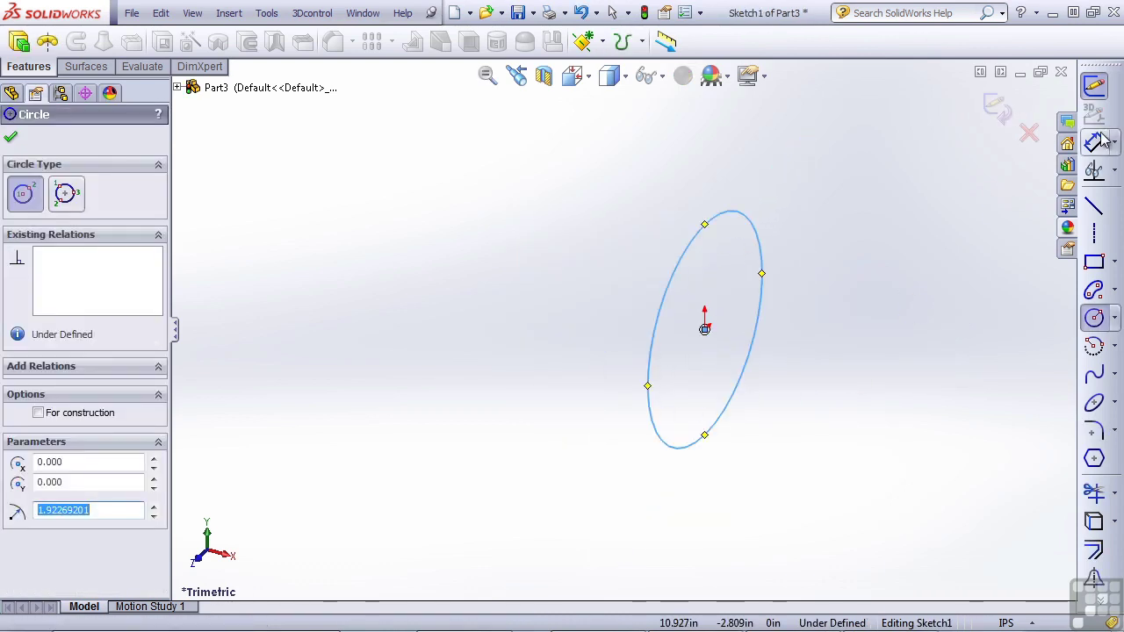
pyautogui.click(682, 449)
pyautogui.click(527, 489)
pyautogui.write('4')
pyautogui.press('Return')
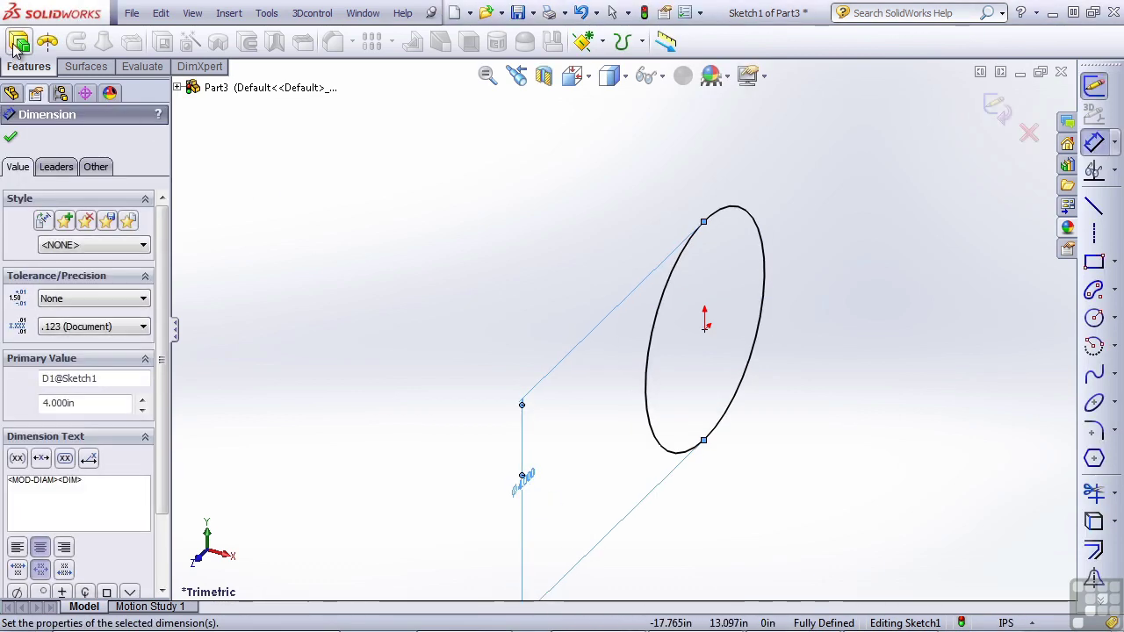
# Step: Set up a thin-feature boss extrude of the circle with a 0.5 in wall thickness directed inward
pyautogui.click(14, 48)
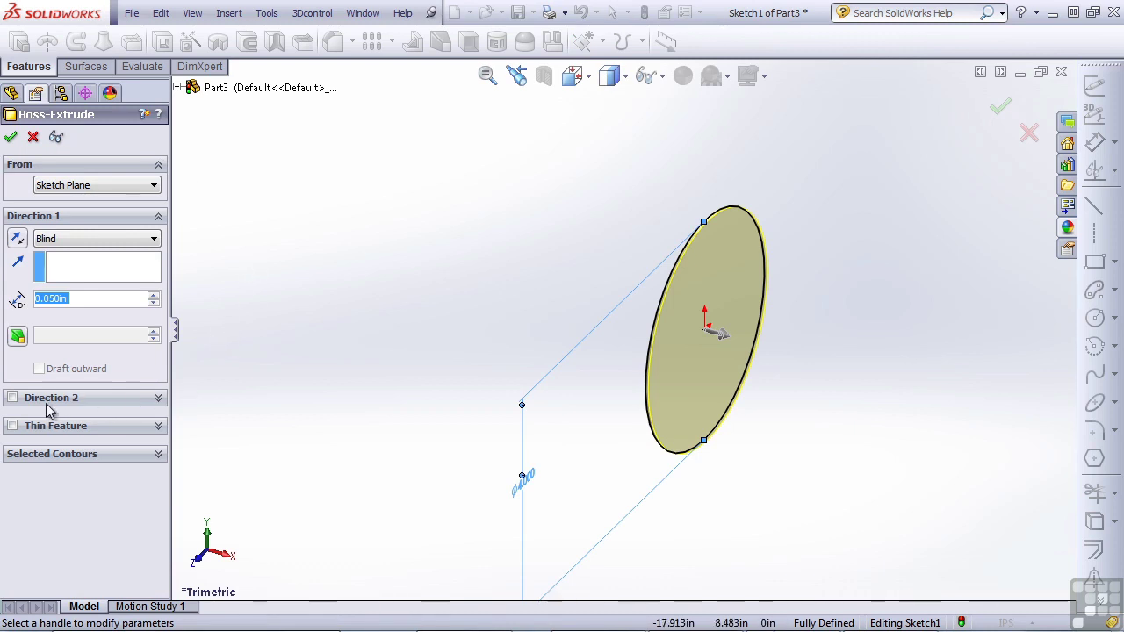
pyautogui.click(13, 426)
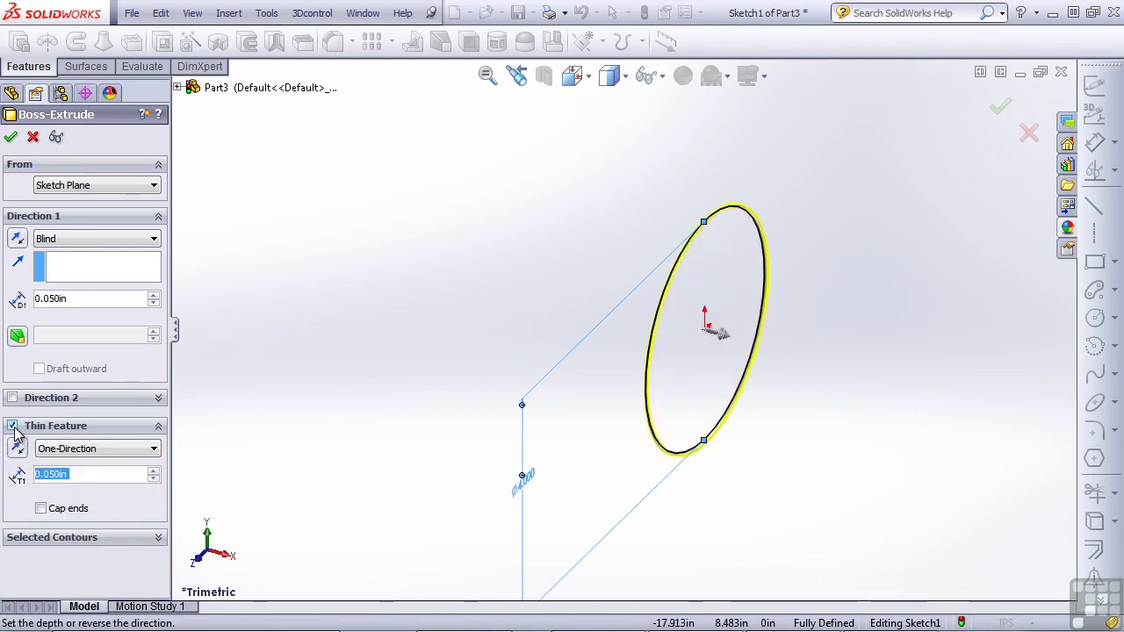
pyautogui.doubleClick(83, 474)
pyautogui.write('.05')
pyautogui.press('Return')
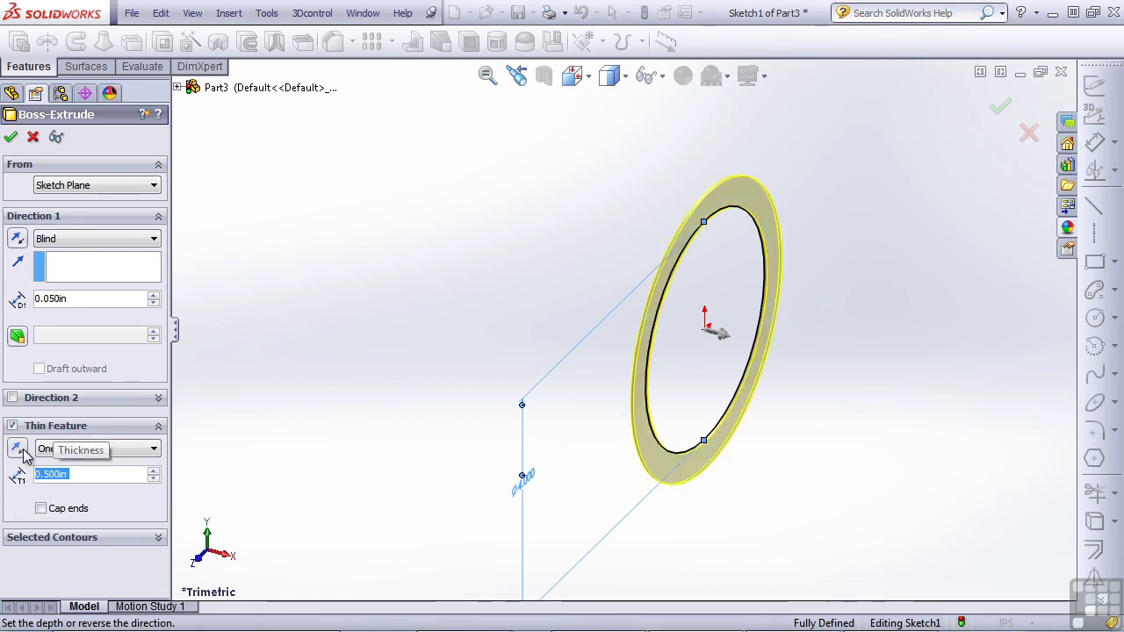
pyautogui.click(19, 455)
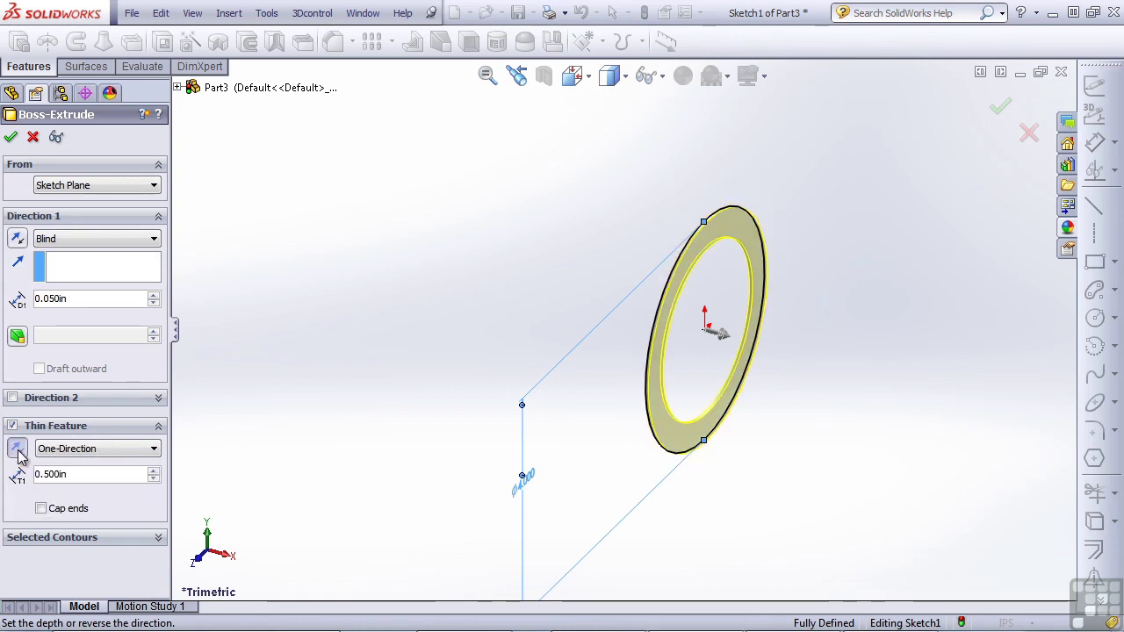
# Step: Extrude the thin ring symmetrically with the Mid Plane end condition to a depth of 4.8 in
pyautogui.click(101, 240)
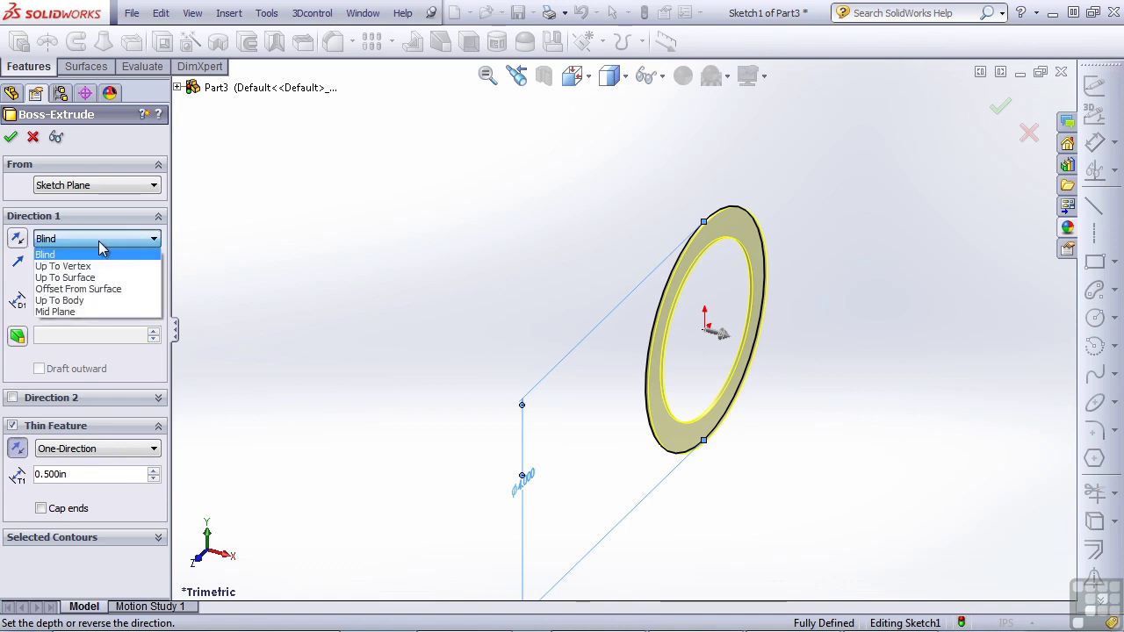
pyautogui.click(55, 314)
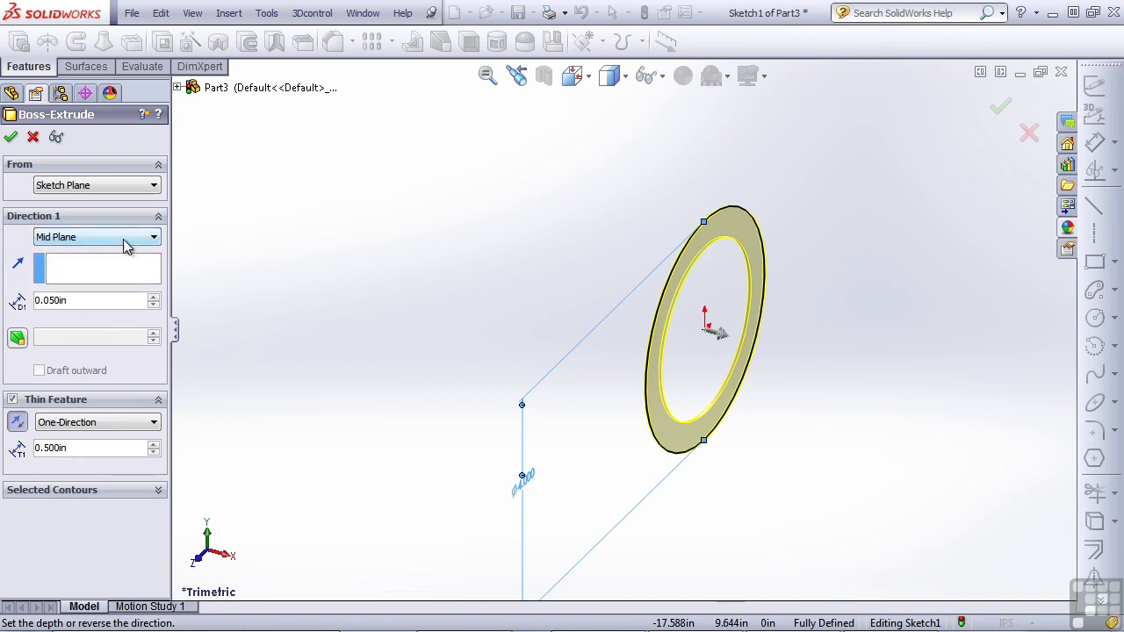
pyautogui.click(153, 297)
pyautogui.click(153, 296)
pyautogui.moveTo(153, 298); pyautogui.dragTo(154, 298)
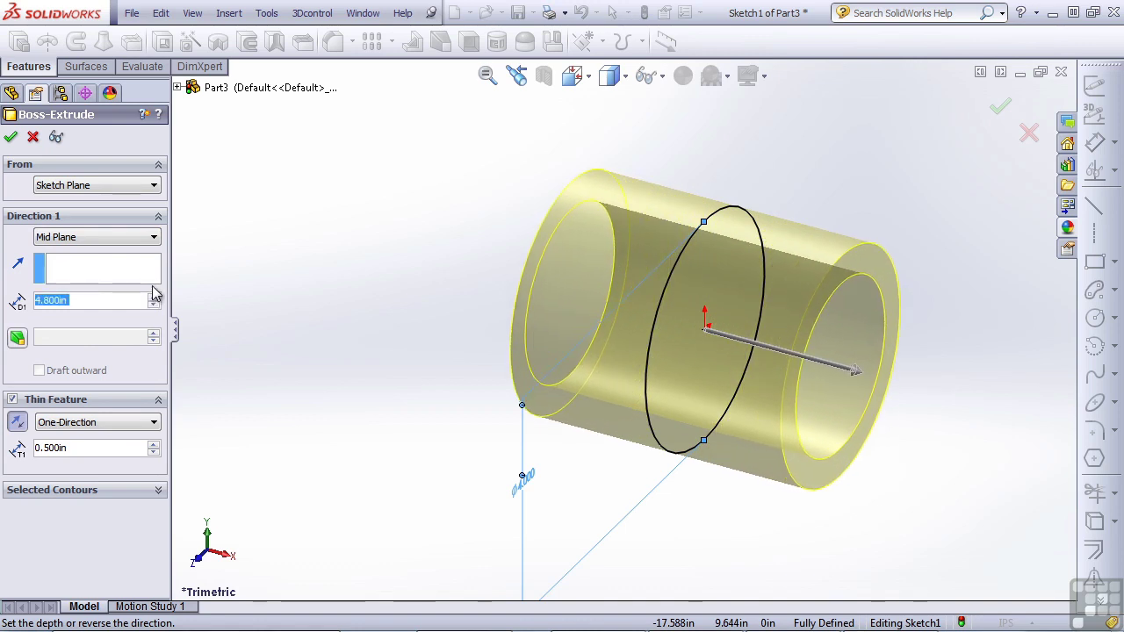
pyautogui.click(11, 139)
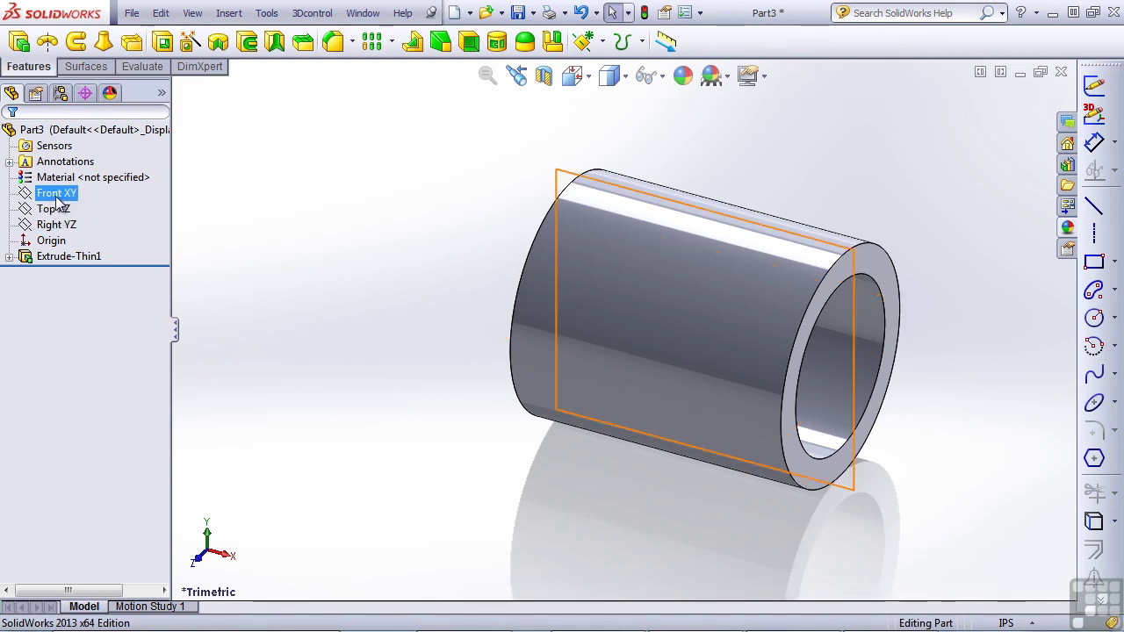
# Step: Sketch a corner rectangle about 4 in wide and 2 in high on the tube's end face, starting at the outer edge level with the origin
pyautogui.click(806, 474)
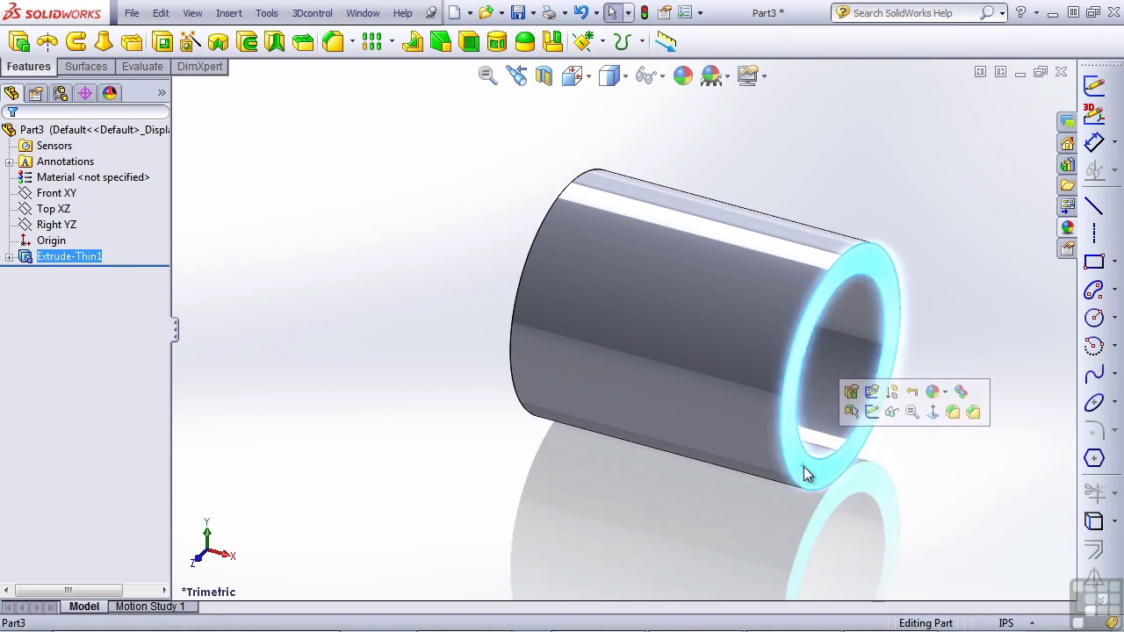
pyautogui.click(873, 412)
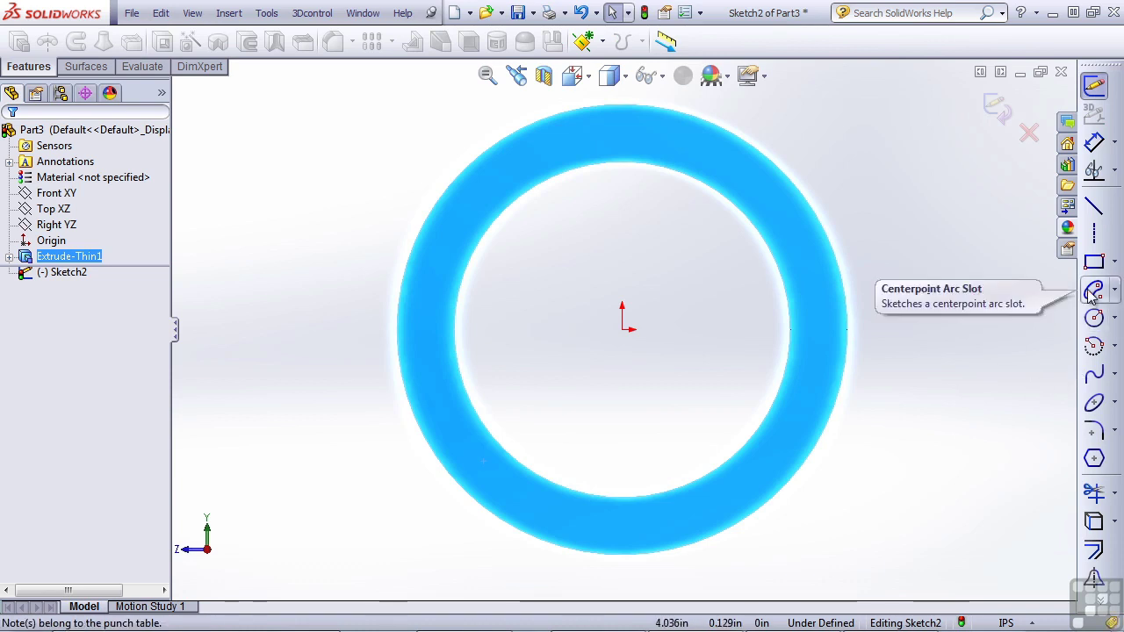
pyautogui.click(1094, 261)
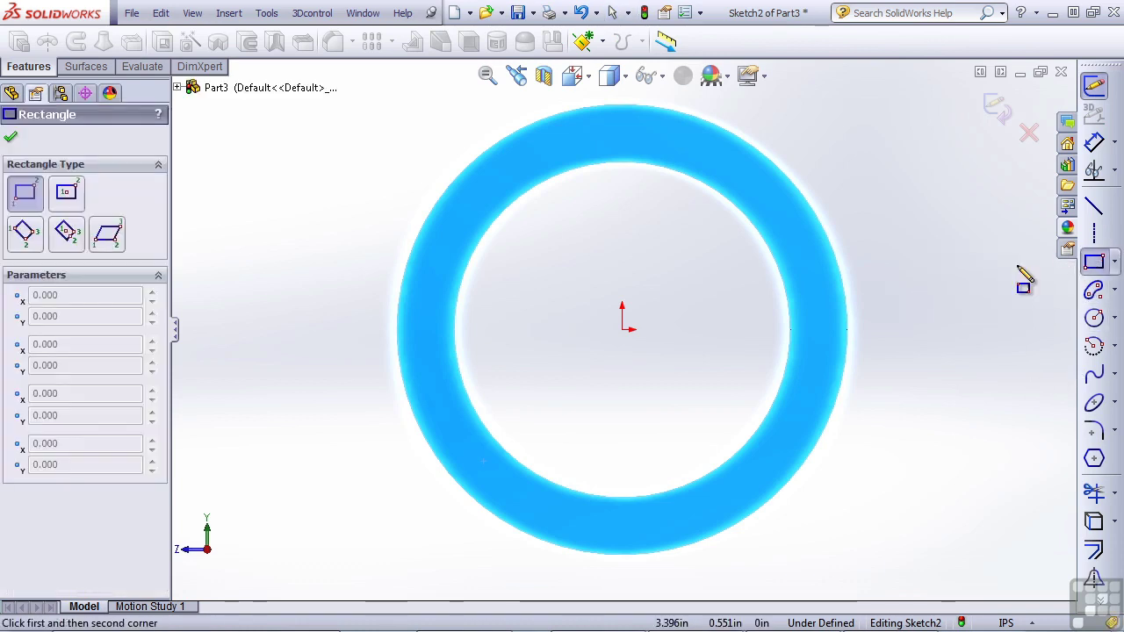
pyautogui.click(397, 331)
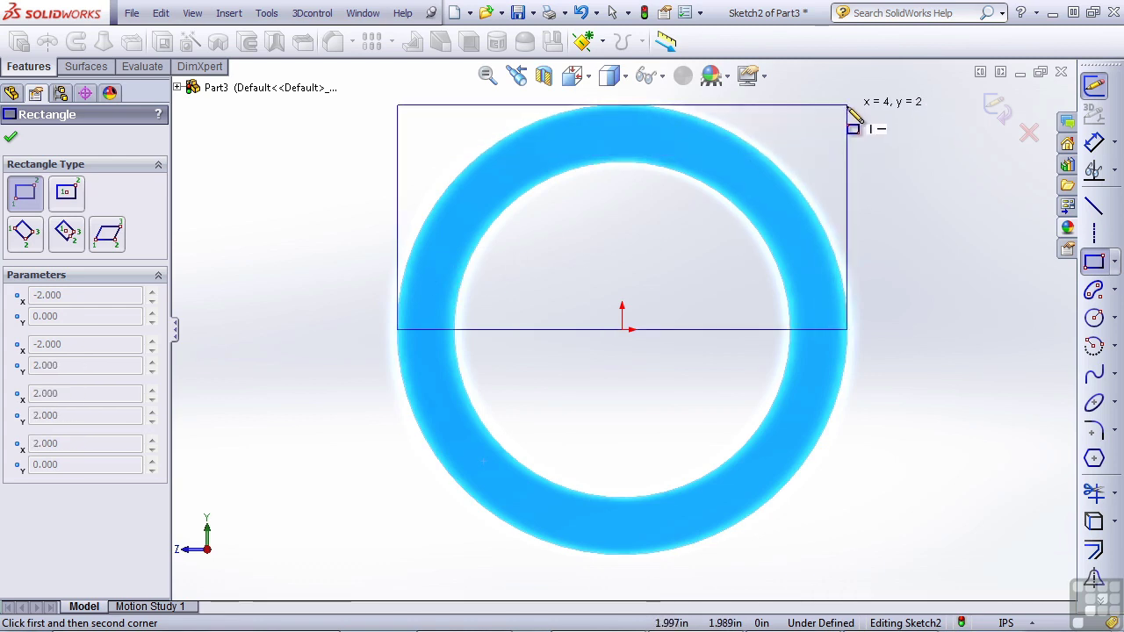
pyautogui.click(846, 106)
pyautogui.press('Escape')
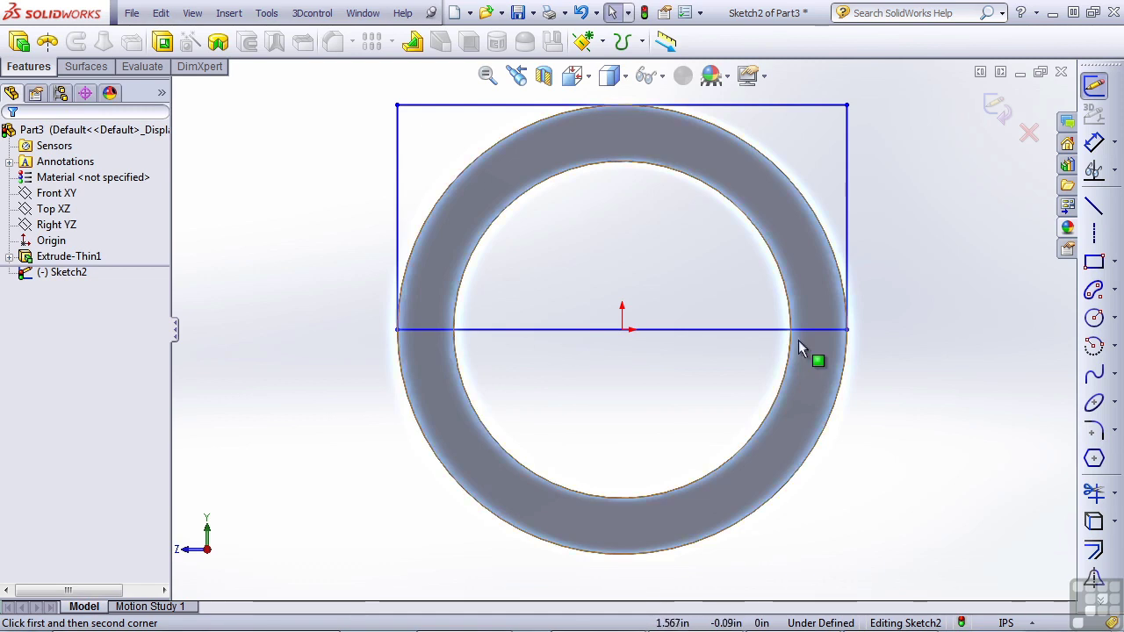
# Step: Add a Midpoint relation between the origin and the rectangle's lower horizontal line
pyautogui.click(622, 331)
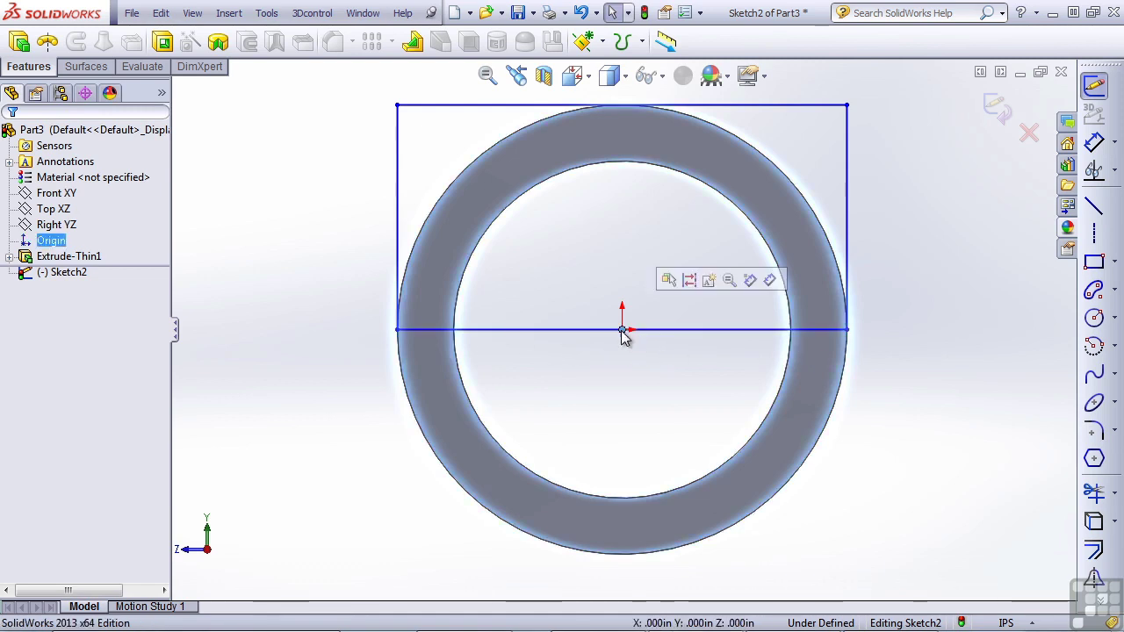
pyautogui.keyDown('ctrl'); pyautogui.click(666, 331); pyautogui.keyUp('ctrl')
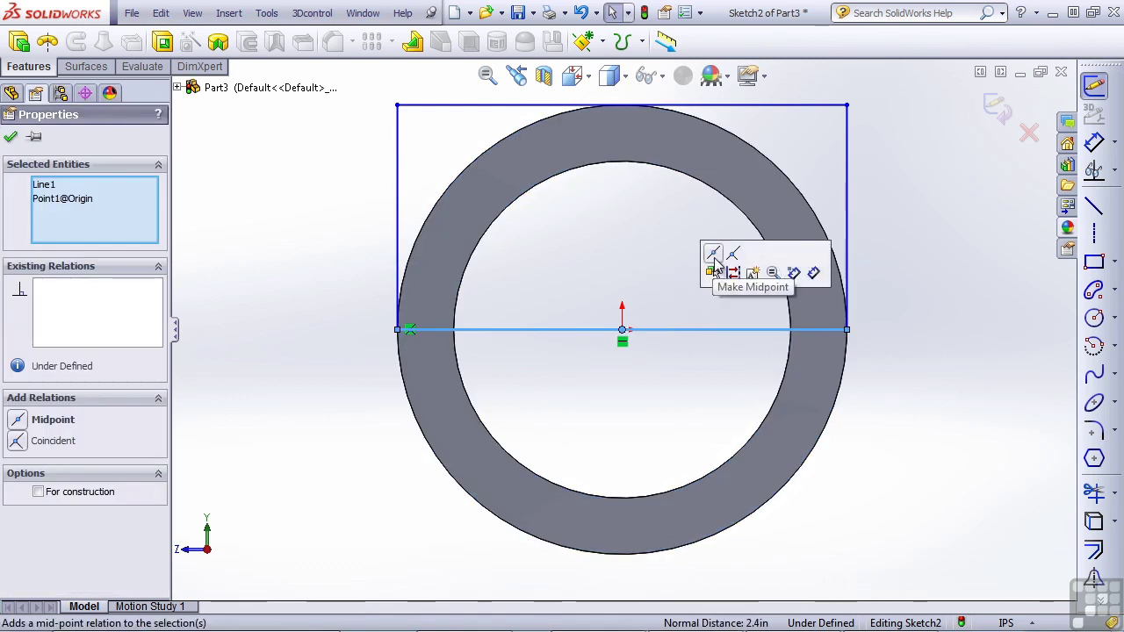
pyautogui.click(716, 261)
pyautogui.click(923, 347)
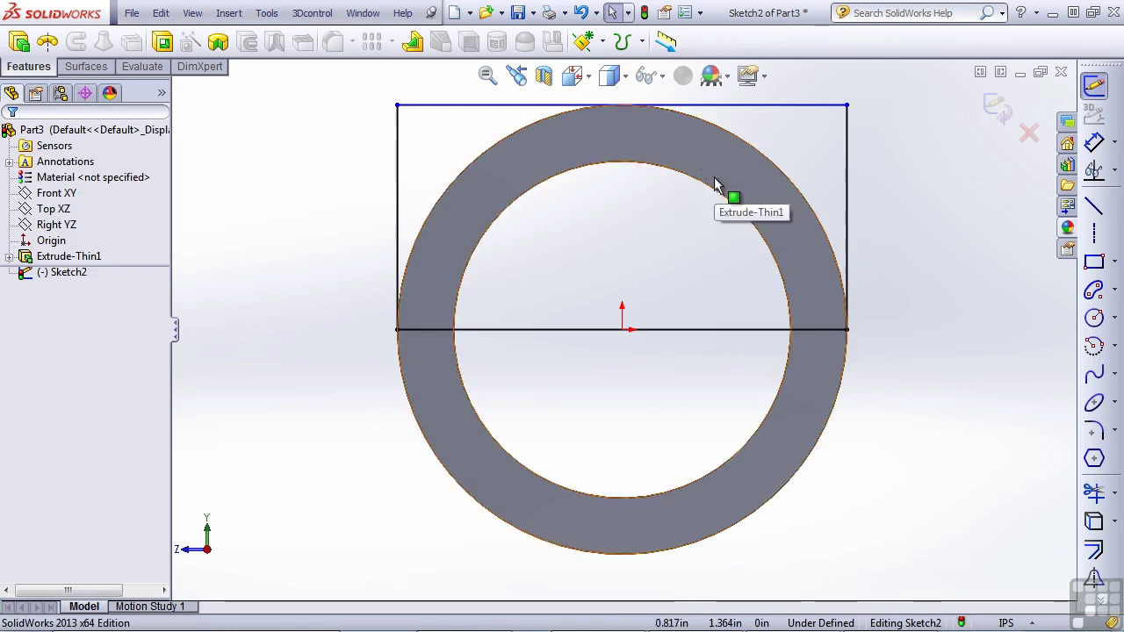
# Step: Raise the rectangle's upper line above the tube and dimension the rectangle's height to 3.5 in
pyautogui.press('z')
pyautogui.moveTo(700, 201); pyautogui.dragTo(696, 121)
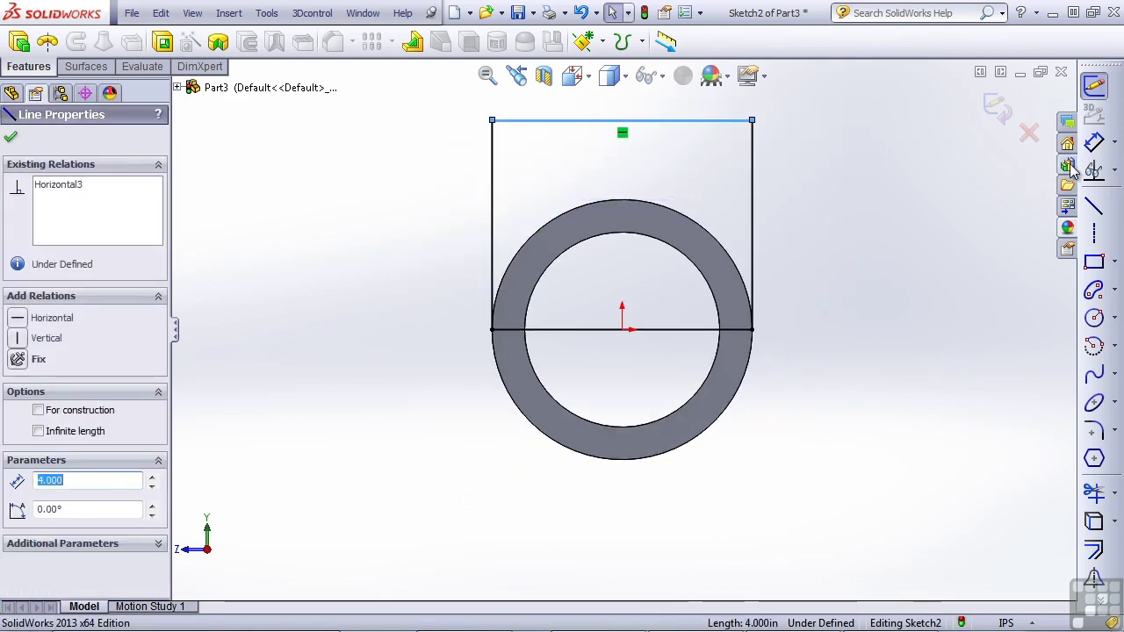
pyautogui.click(1094, 143)
pyautogui.click(752, 224)
pyautogui.click(819, 220)
pyautogui.write('3.22067126in')
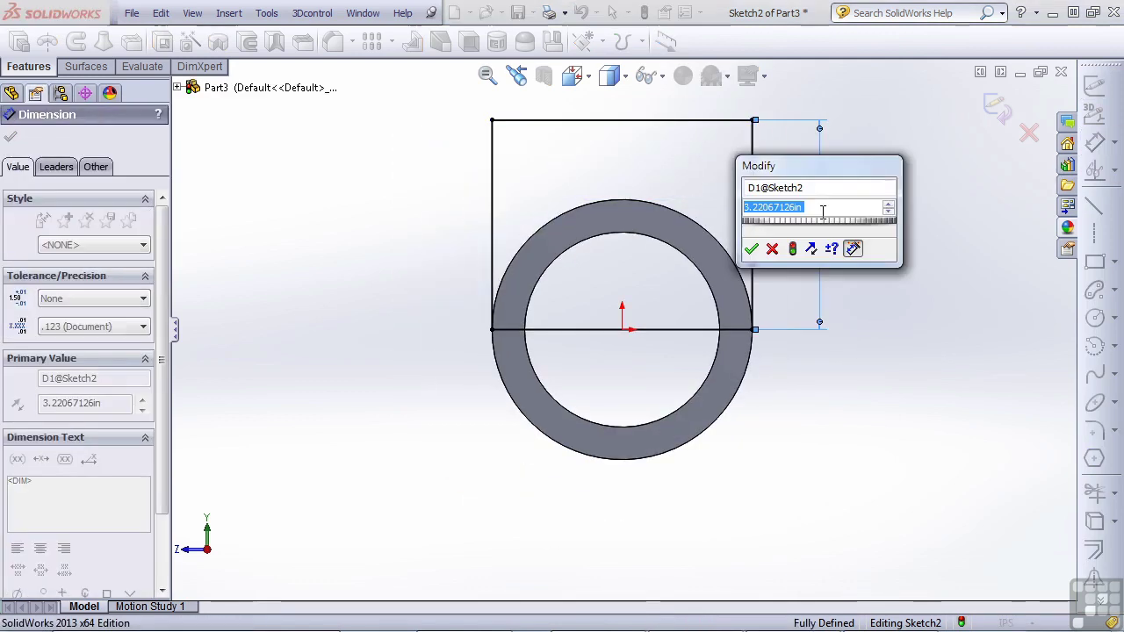
pyautogui.write('5')
pyautogui.press('Return')
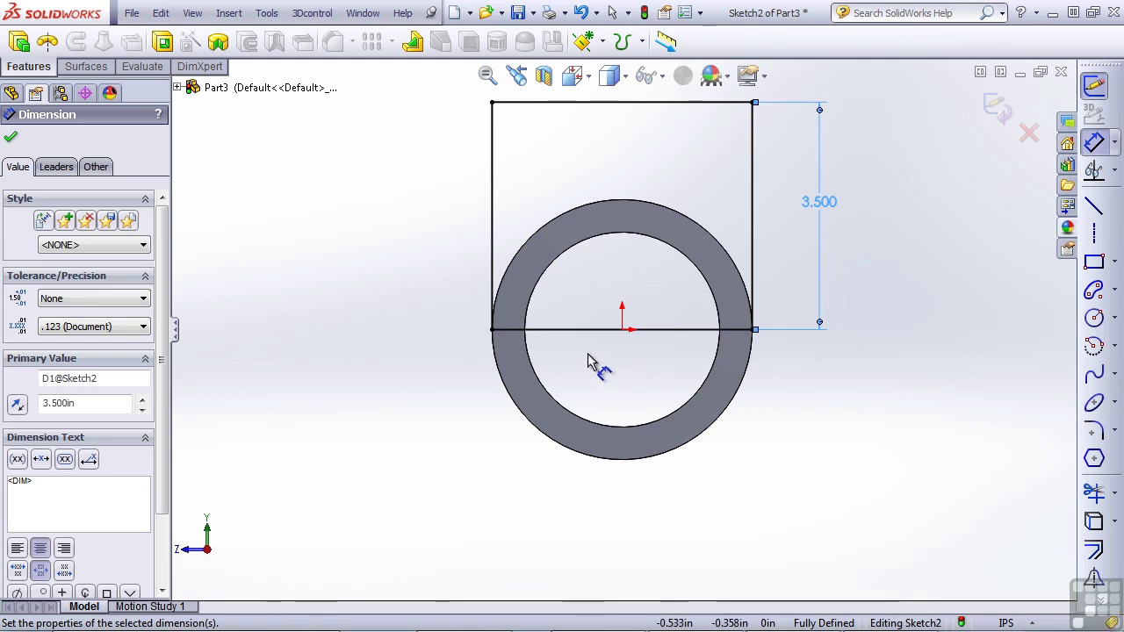
pyautogui.press('Escape')
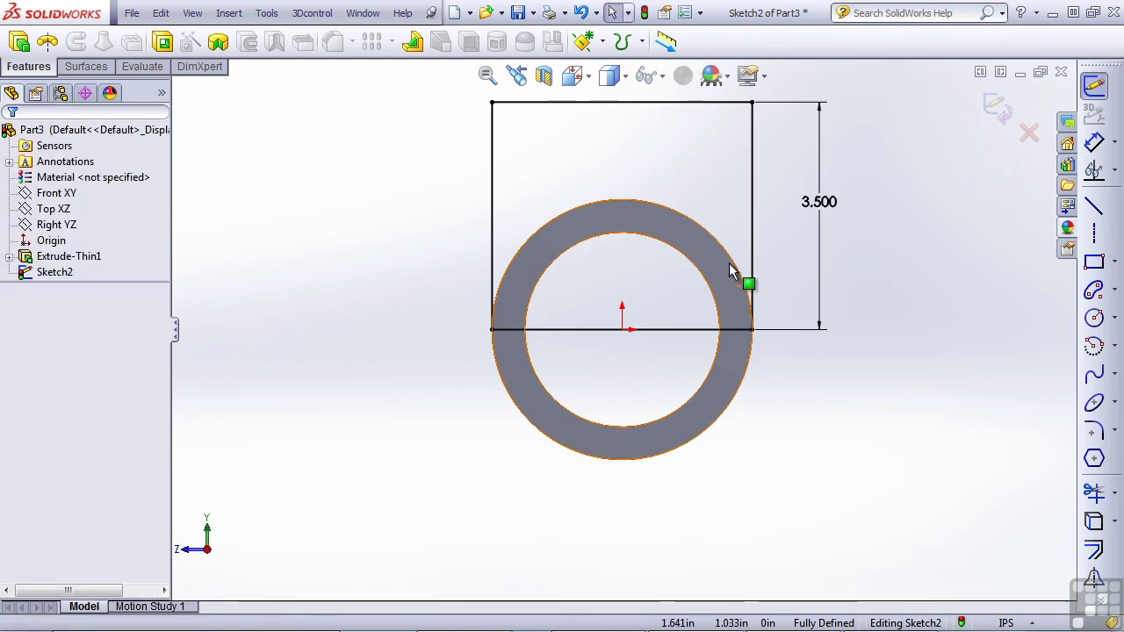
# Step: Convert the outer circular edge of the tube's end face into the sketch and trim away the circle's lower half
pyautogui.click(733, 269)
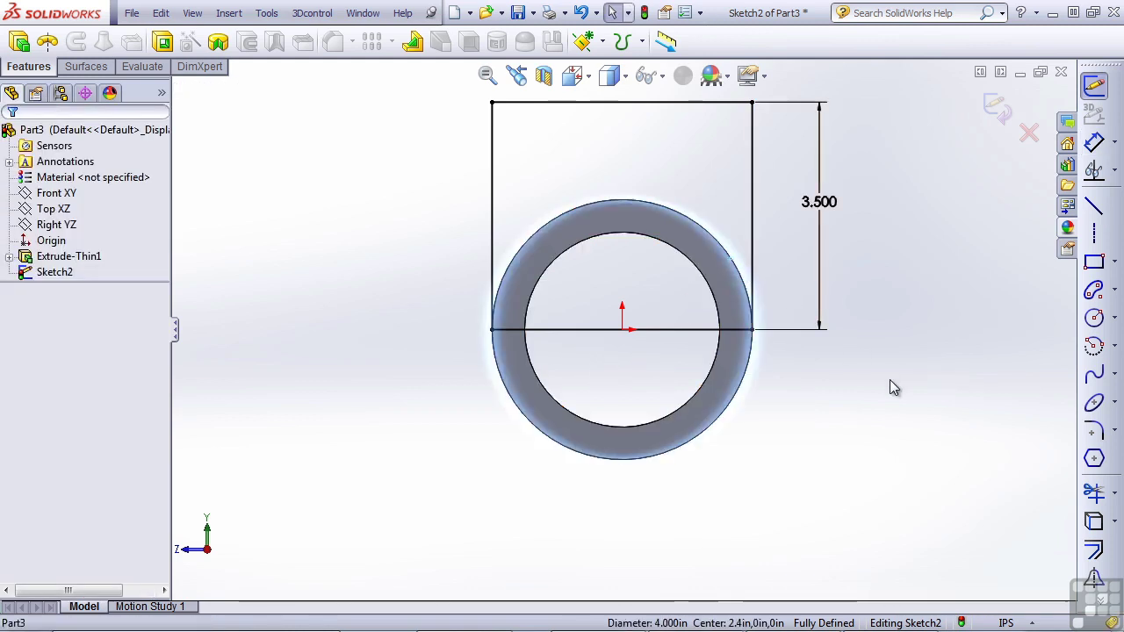
pyautogui.click(1093, 524)
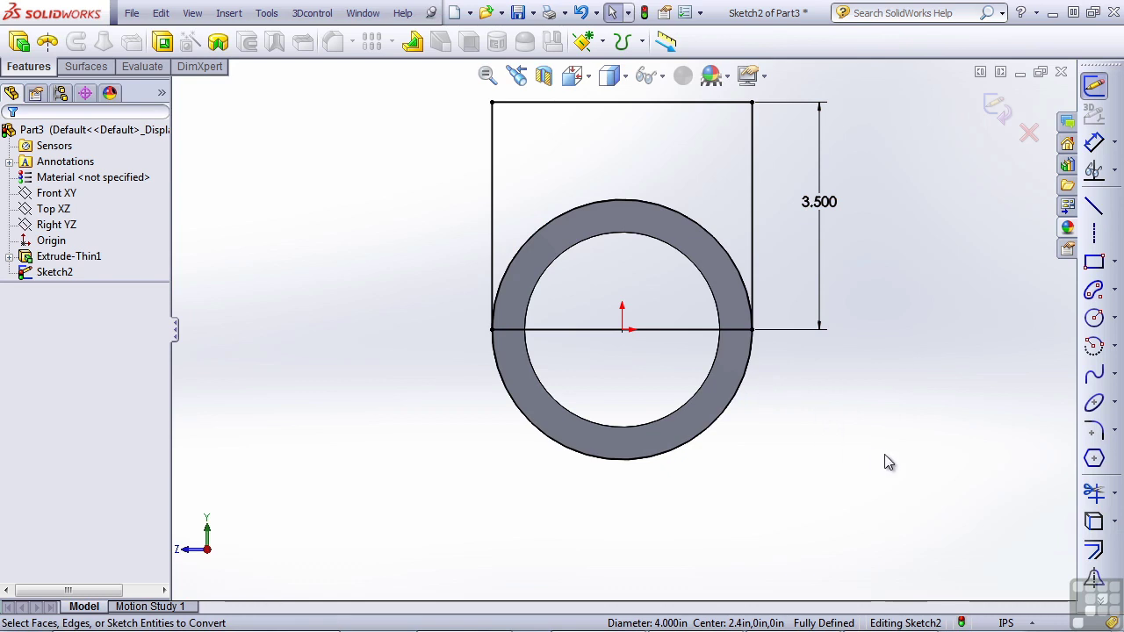
pyautogui.hotkey('ctrl', '7')
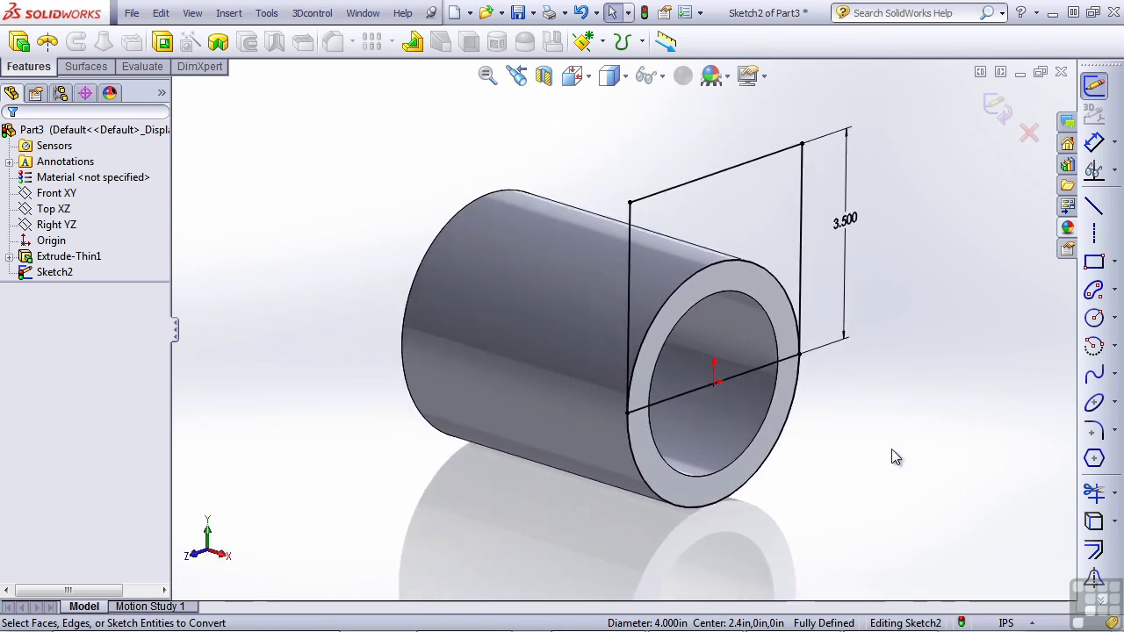
pyautogui.click(1094, 493)
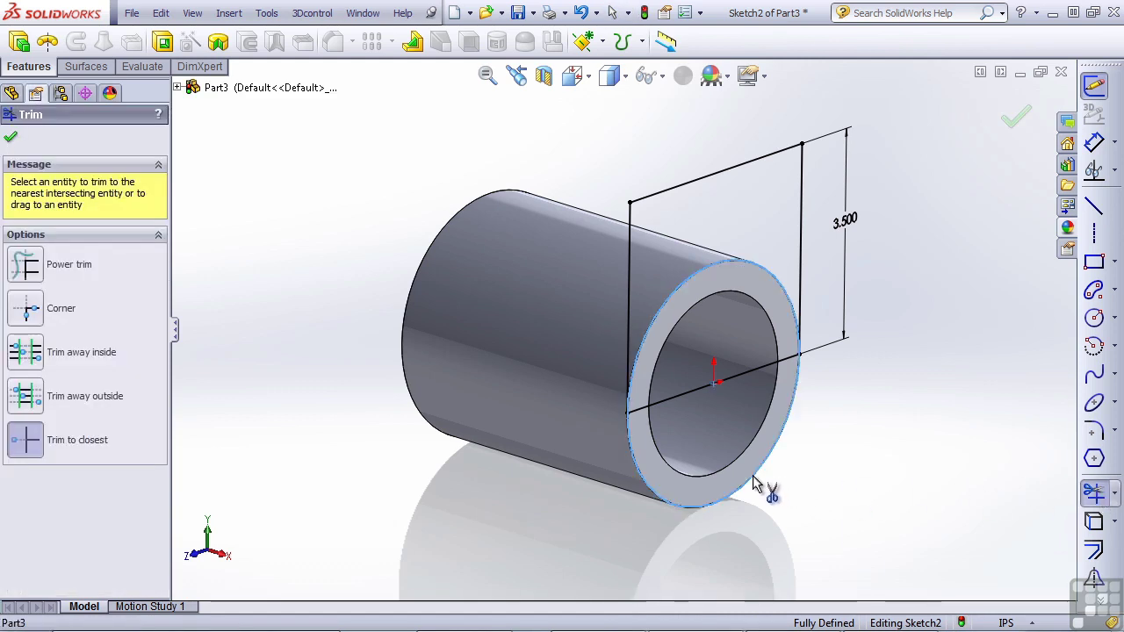
# Step: Try trimming away the rectangle's lower line, accepting the removal of its midpoint relation, and undo that trim
pyautogui.click(725, 390)
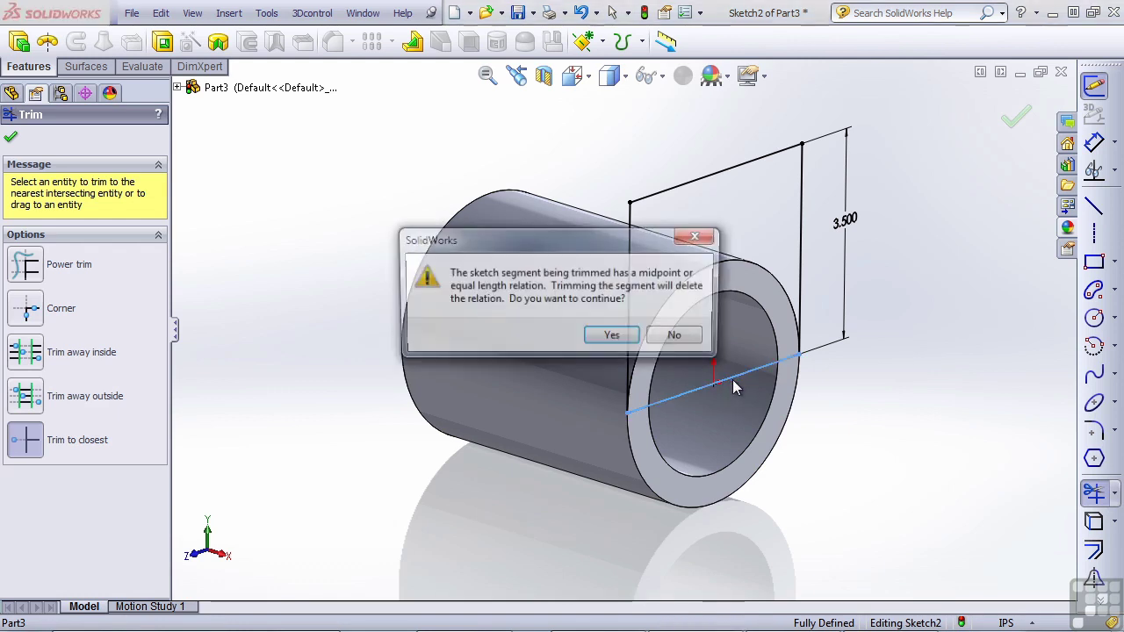
pyautogui.click(614, 338)
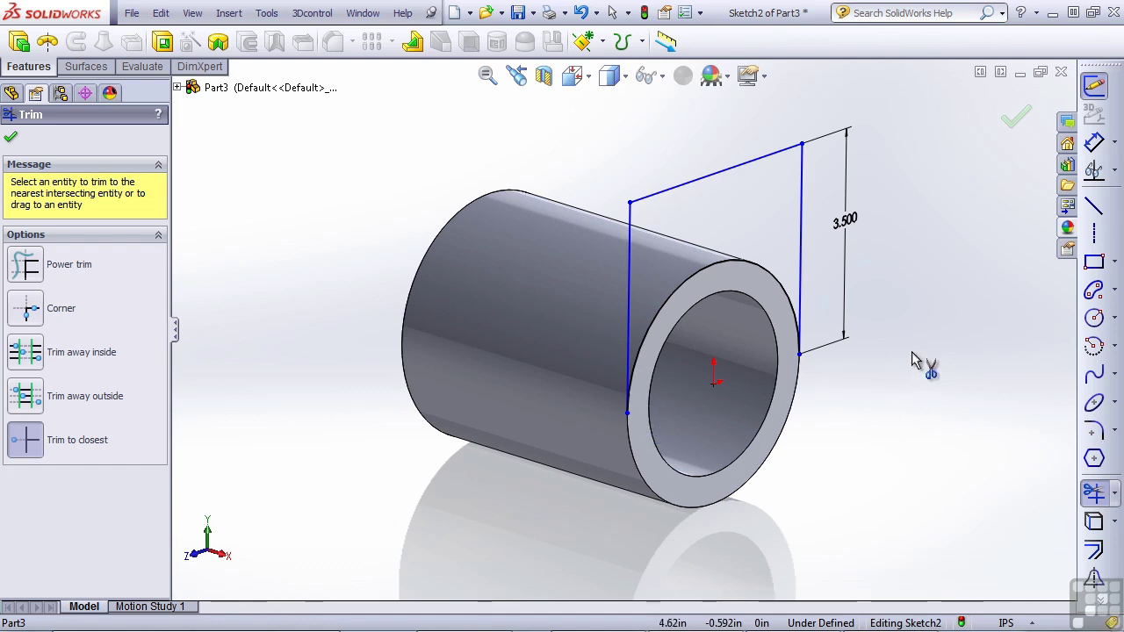
pyautogui.press('Escape')
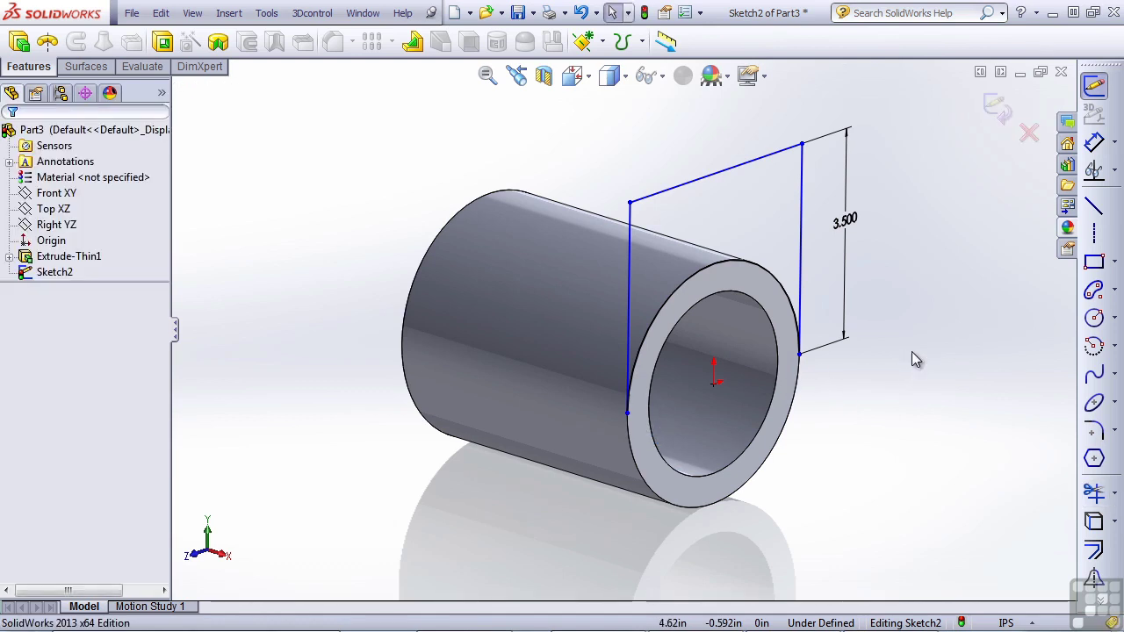
pyautogui.hotkey('ctrl', 'z')
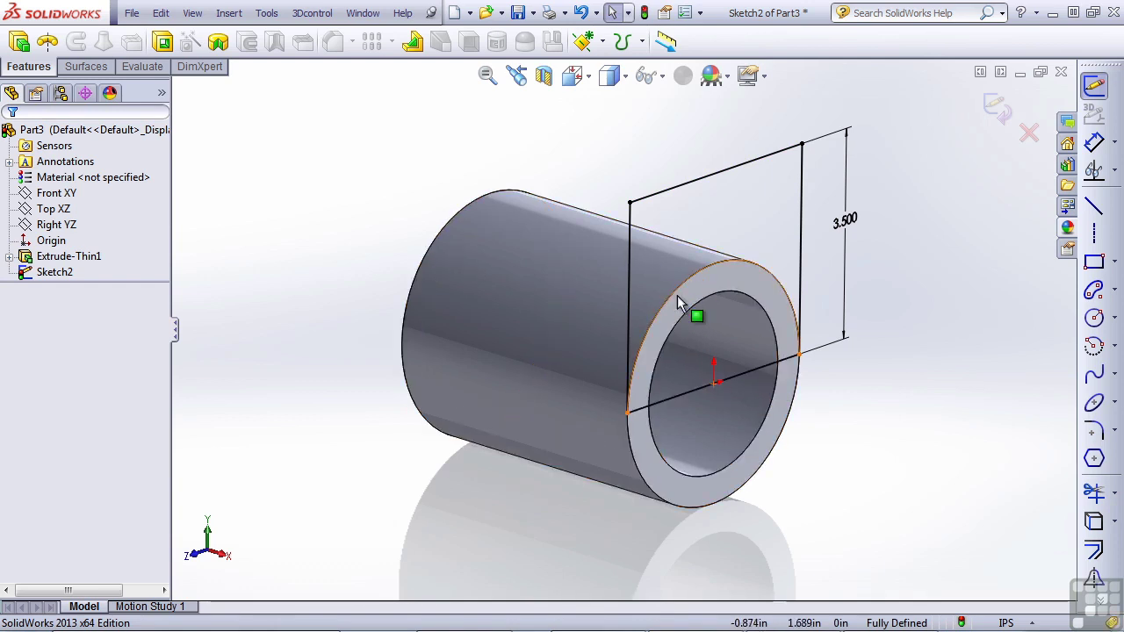
# Step: Change the rectangle's lower horizontal line to construction geometry
pyautogui.click(758, 373)
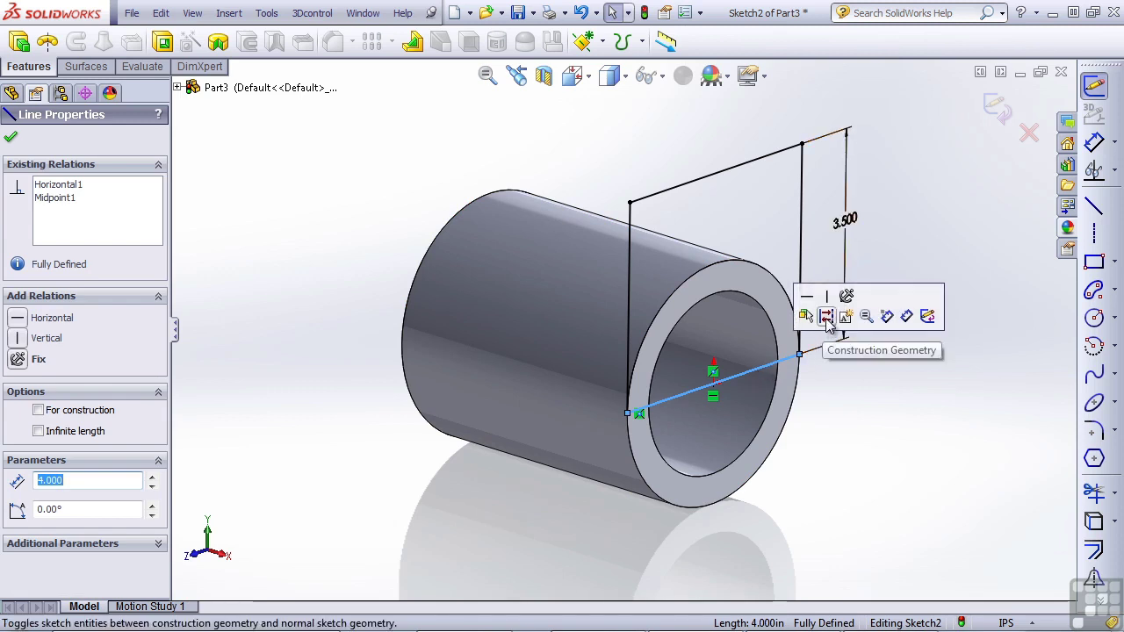
pyautogui.click(38, 411)
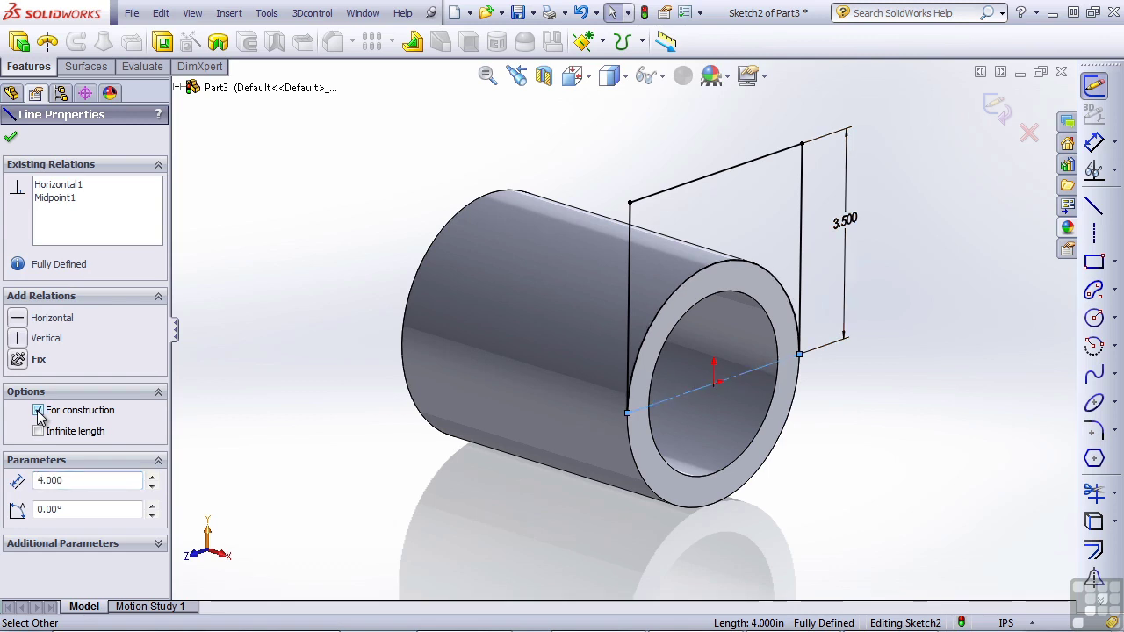
pyautogui.click(378, 457)
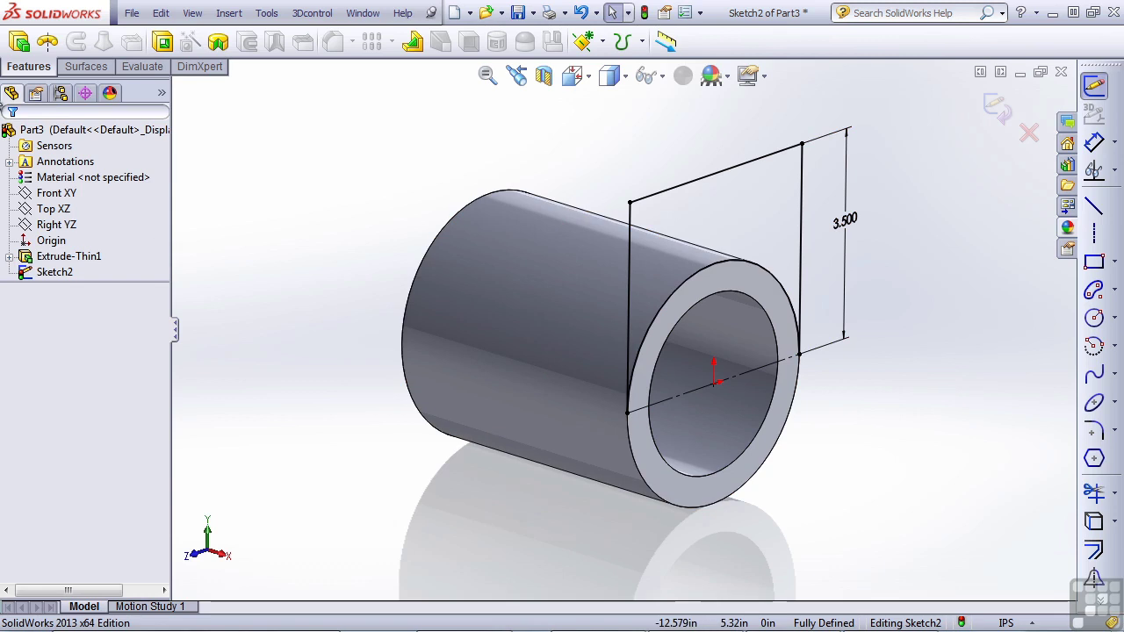
# Step: Extrude the closed profile 0.485 in with the direction reversed so the block sits back over the tube, merging the result
pyautogui.click(20, 42)
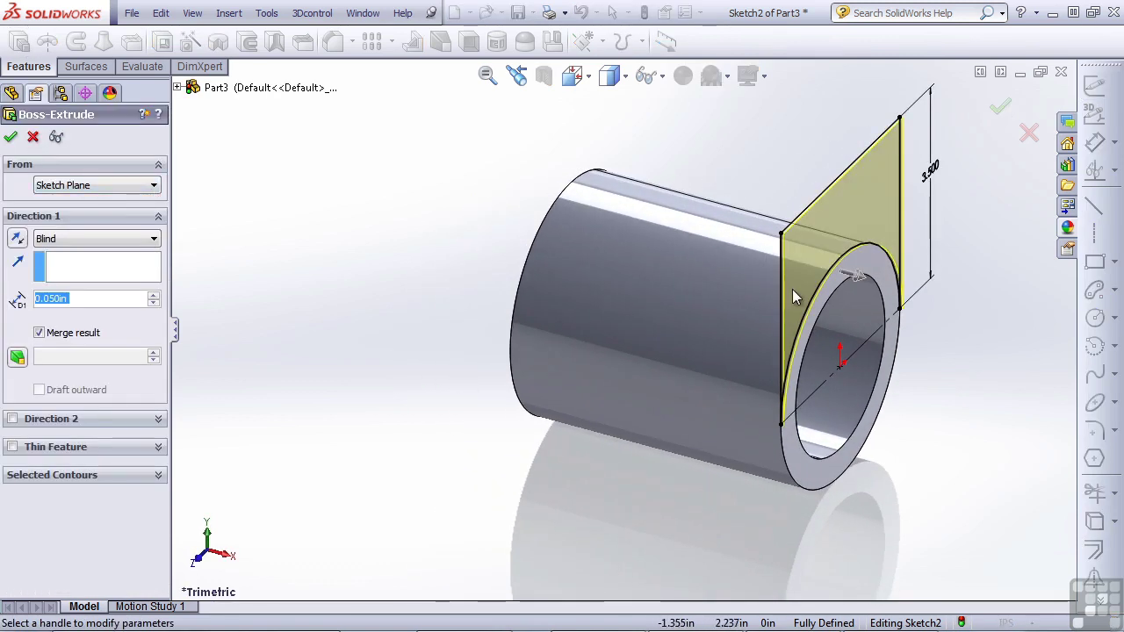
pyautogui.click(857, 276)
pyautogui.click(877, 281)
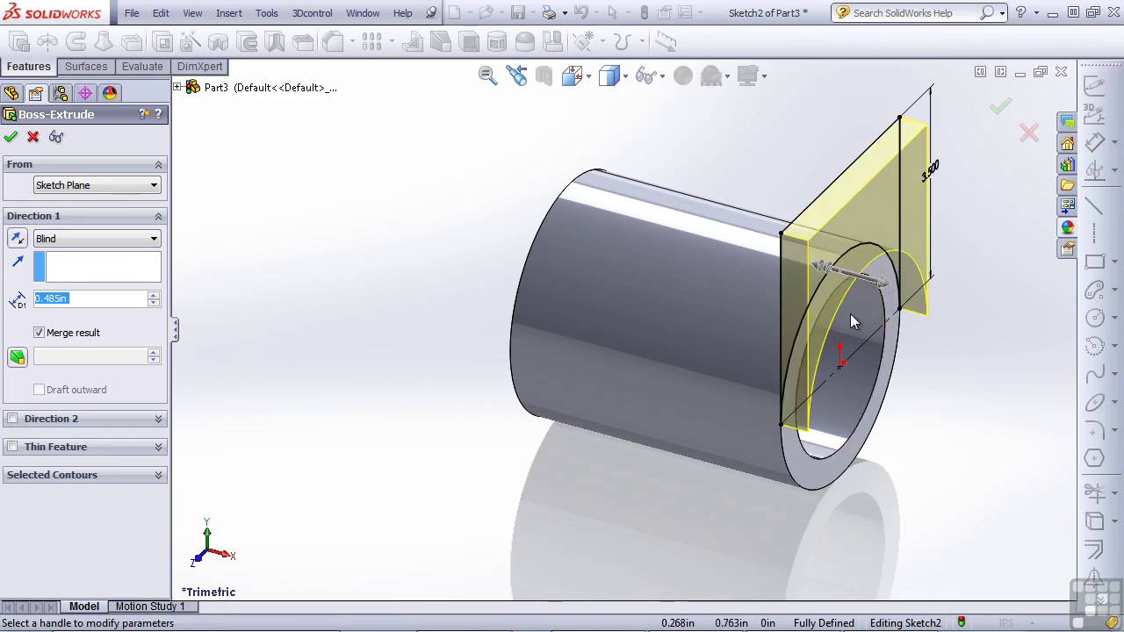
pyautogui.moveTo(816, 382); pyautogui.dragTo(847, 246, button='middle')
pyautogui.hotkey('ctrl', '1')
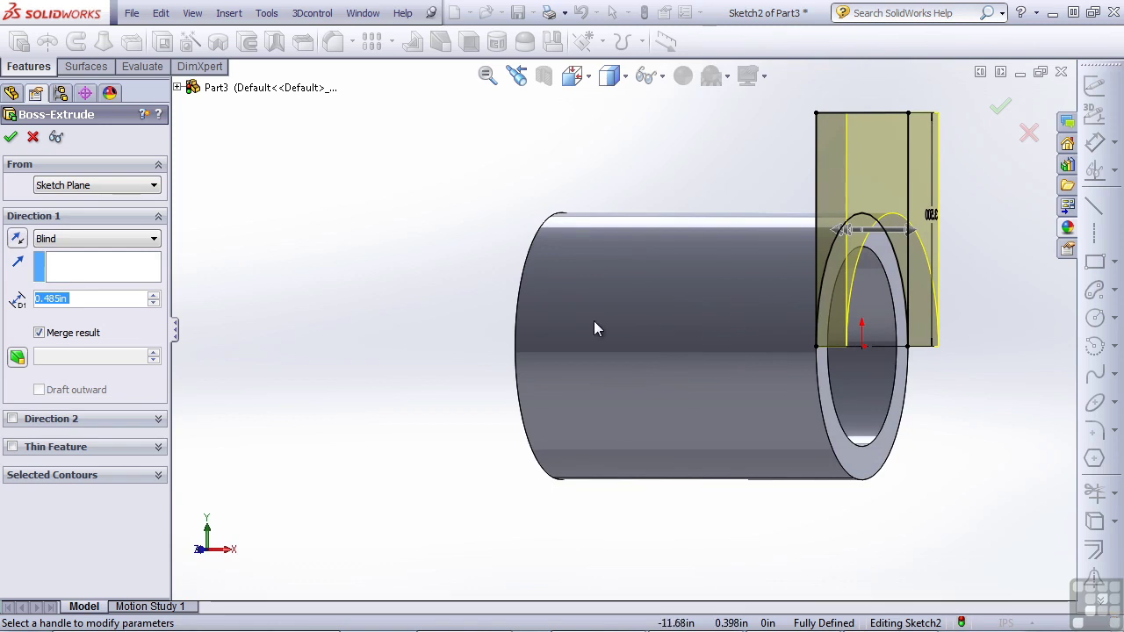
pyautogui.click(16, 241)
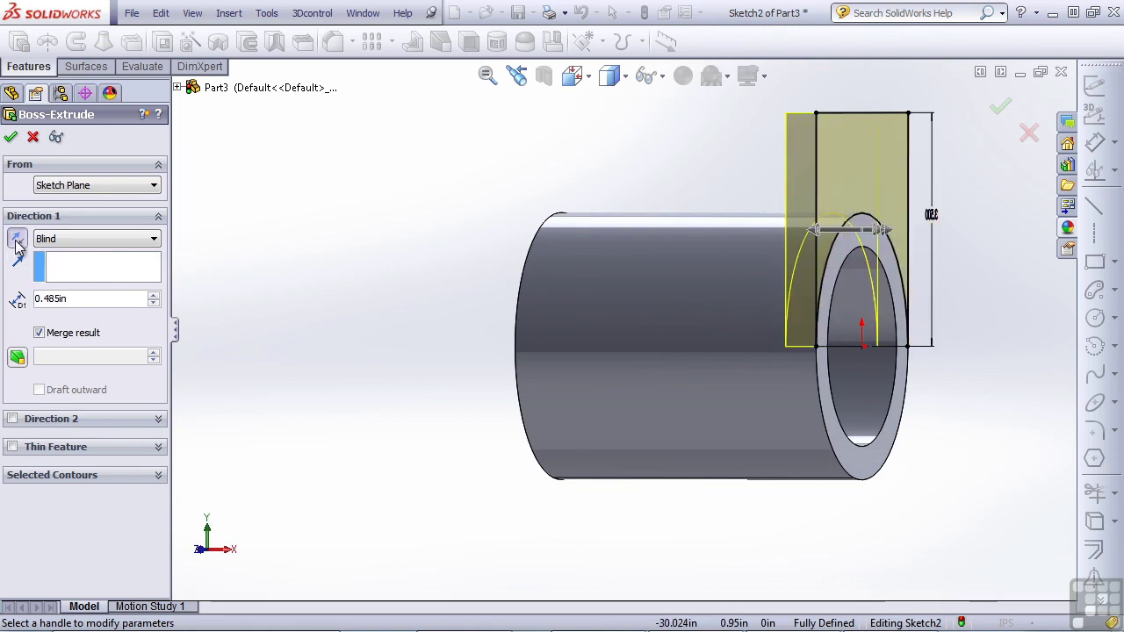
pyautogui.press('Right')
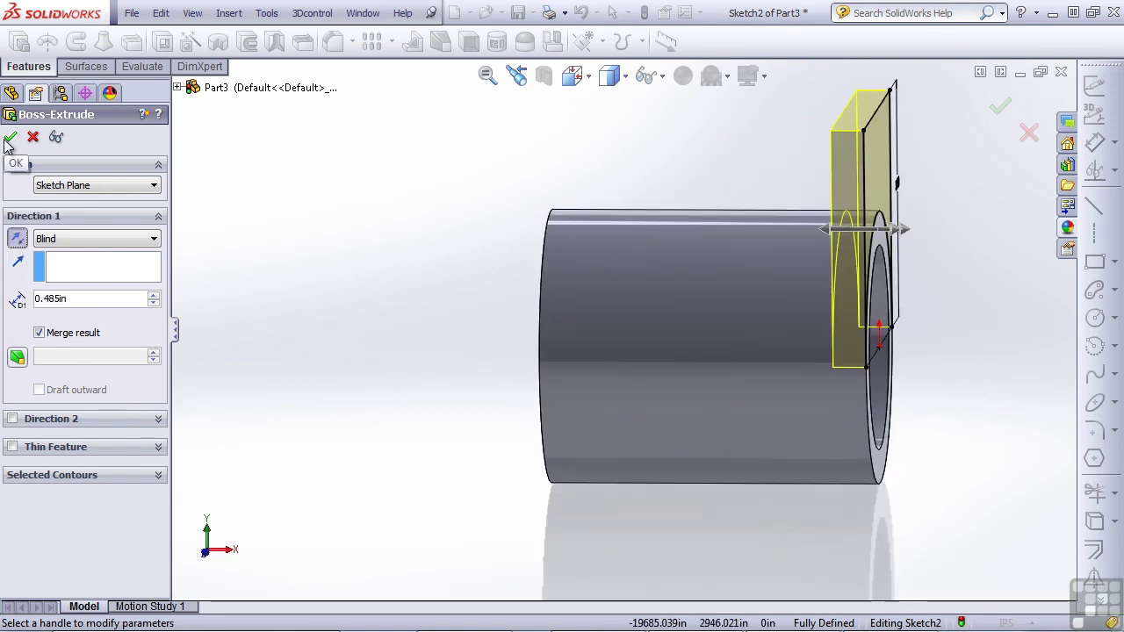
pyautogui.click(9, 138)
# Step: Examine the extruded block and the tube's opposite end from all around the part
pyautogui.press('Right')
pyautogui.press('Right')
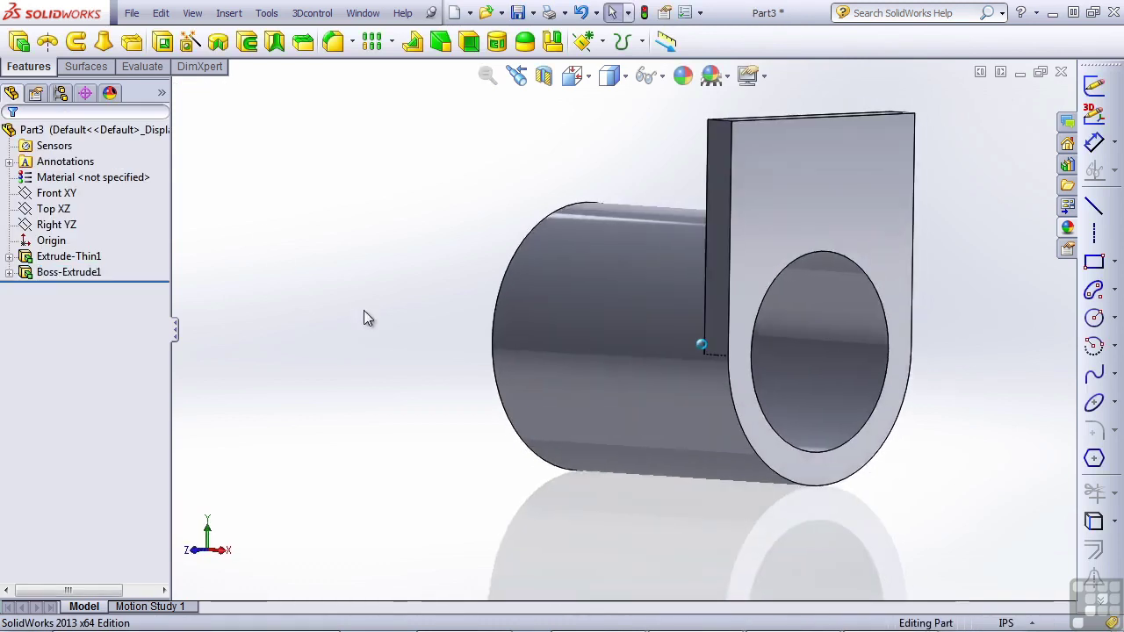
pyautogui.press('Right')
pyautogui.press('Right')
pyautogui.press('Right')
pyautogui.press('Right')
pyautogui.press('Right')
pyautogui.press('Right')
pyautogui.press('Right')
pyautogui.press('Right')
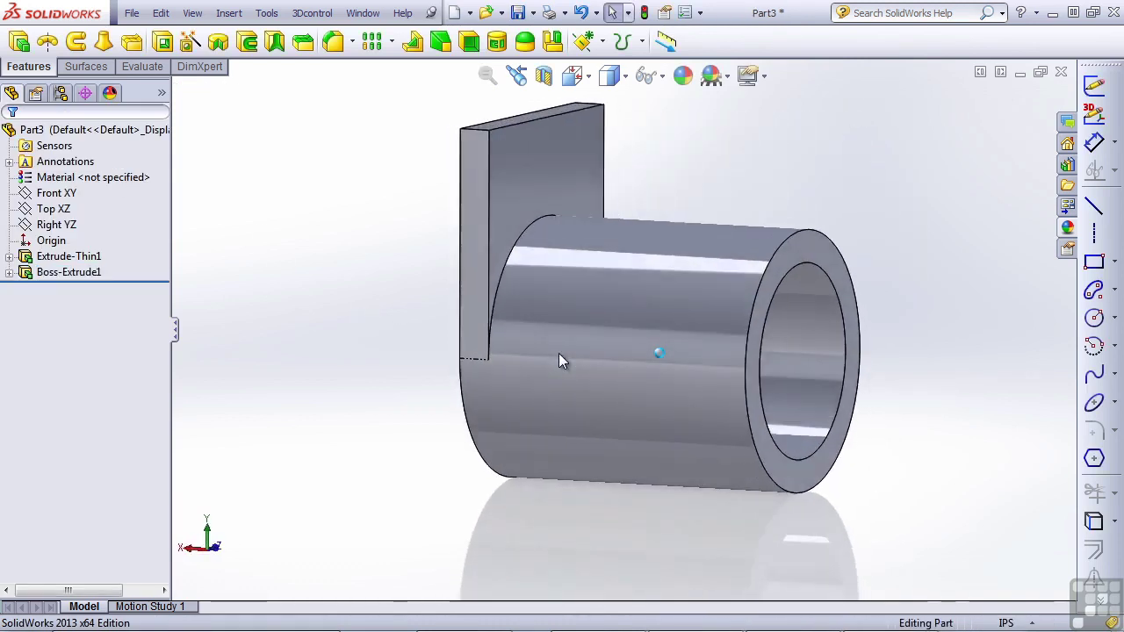
pyautogui.press('Right')
pyautogui.press('Right')
pyautogui.press('Right')
pyautogui.press('Right')
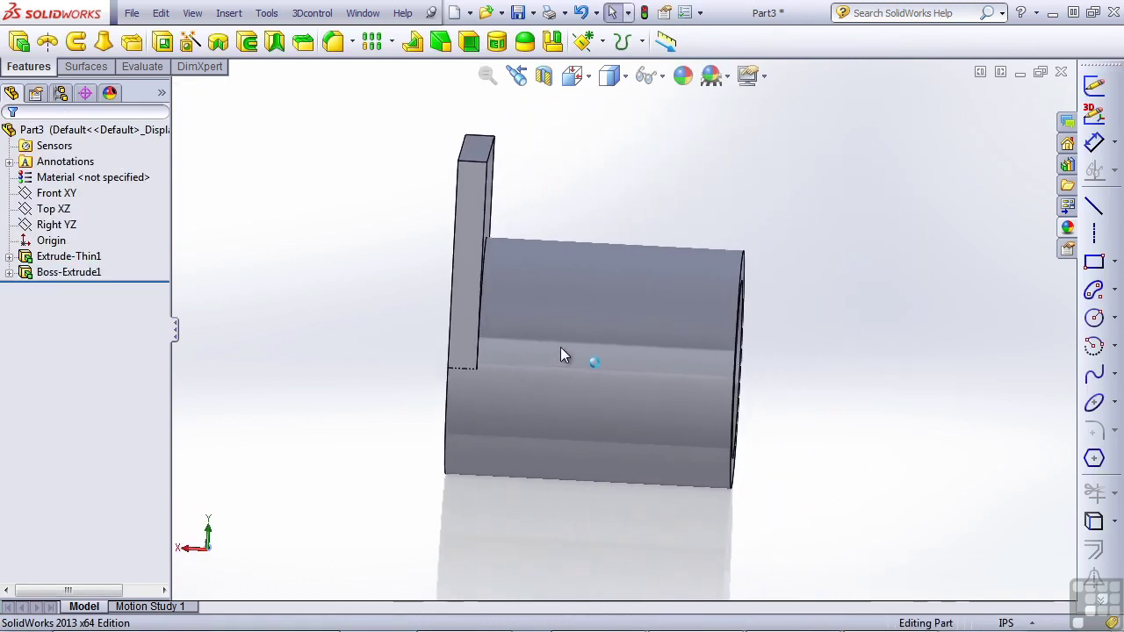
pyautogui.press('Right')
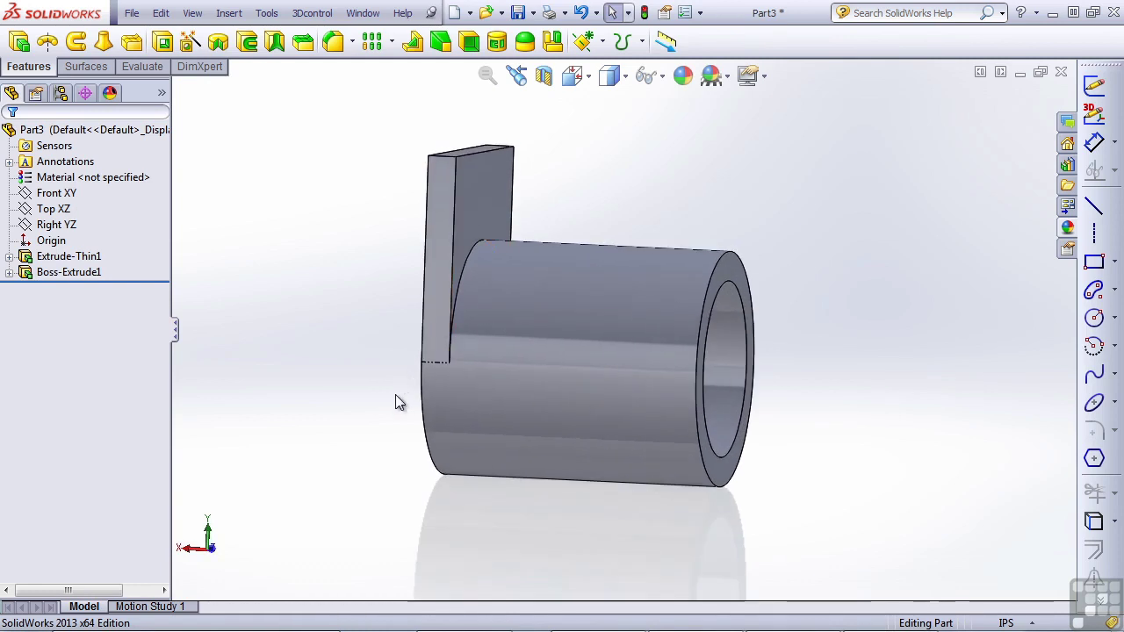
# Step: Mirror the extruded block about the Right YZ plane to the tube's other end
pyautogui.click(553, 42)
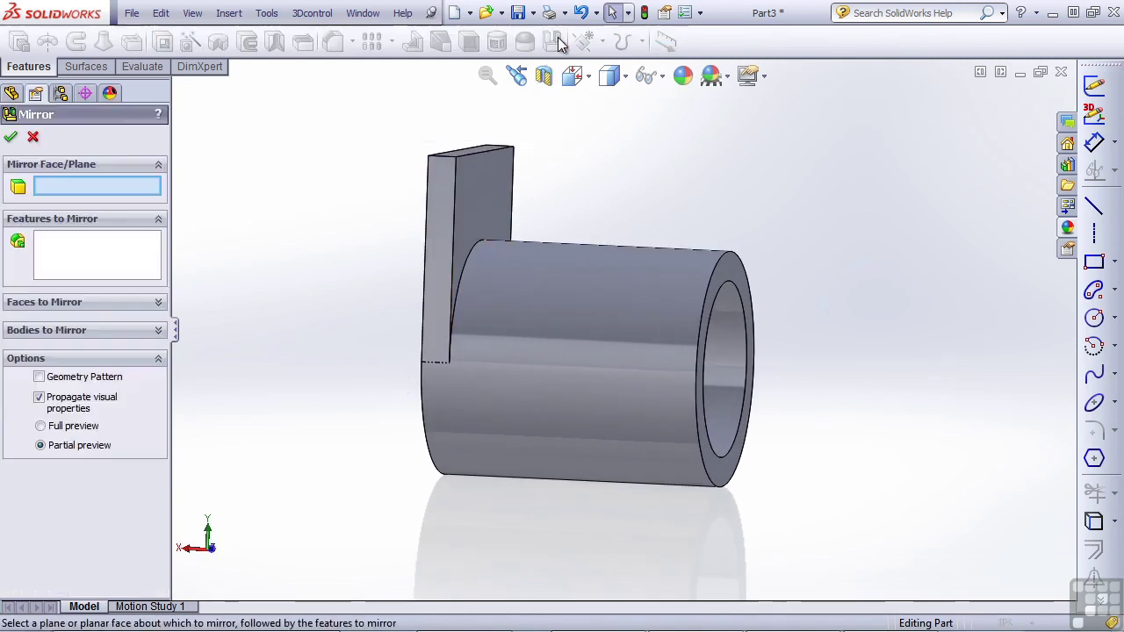
pyautogui.click(176, 88)
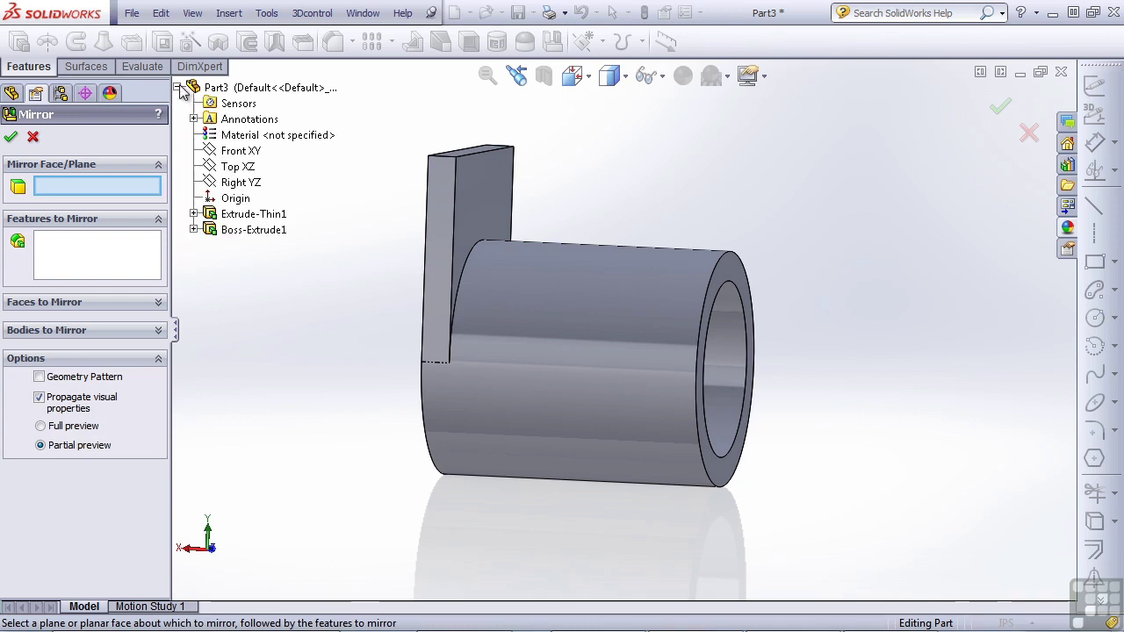
pyautogui.click(245, 183)
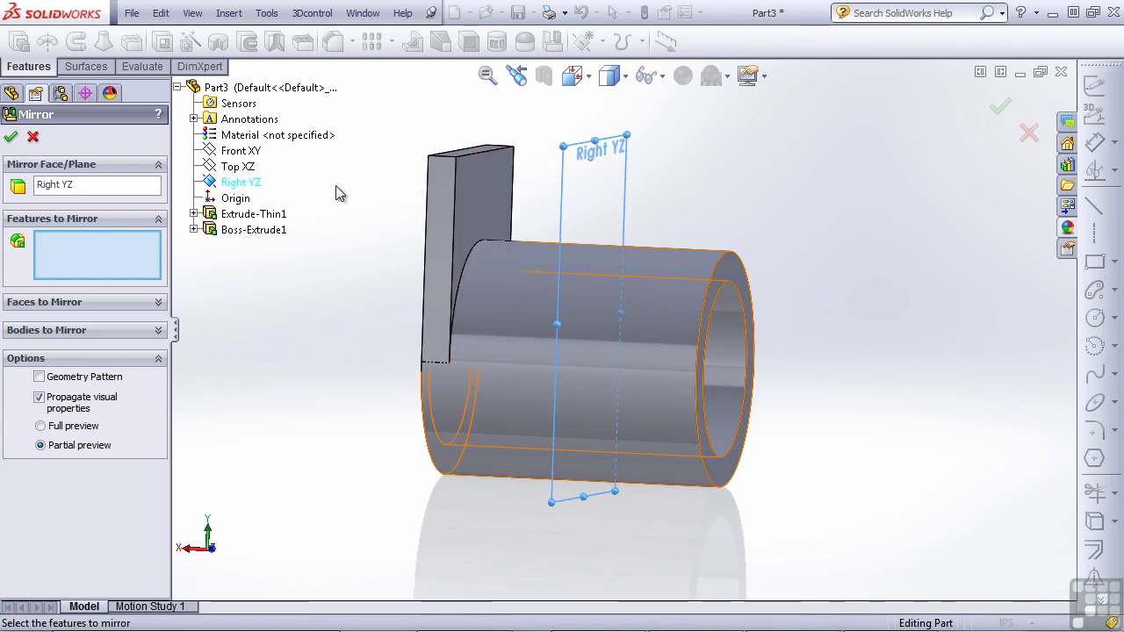
pyautogui.click(250, 231)
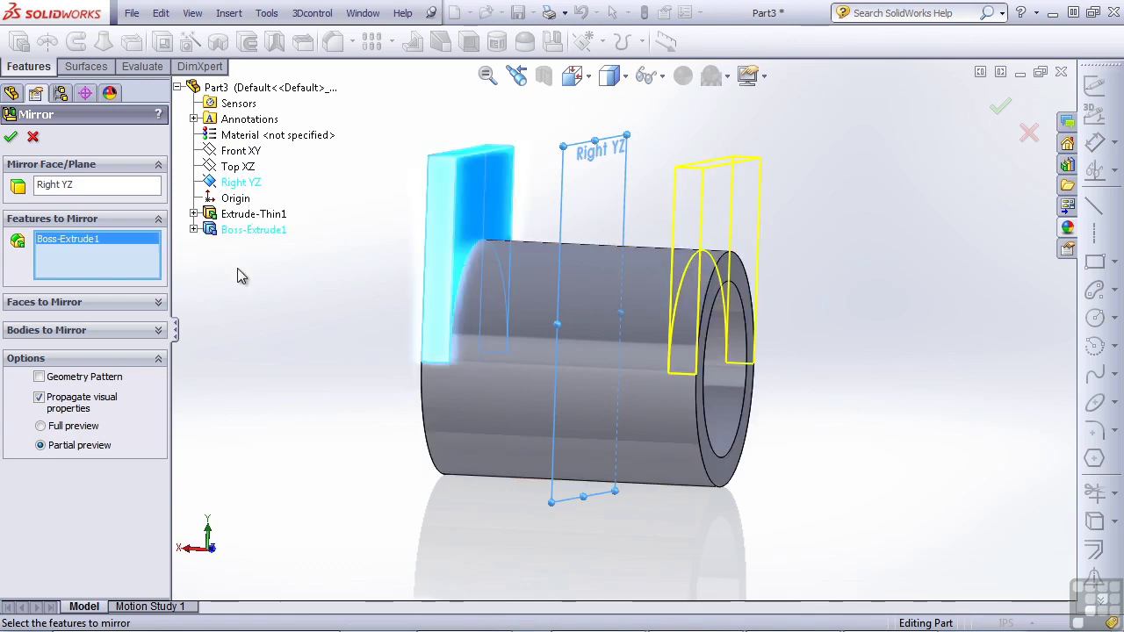
pyautogui.click(11, 136)
pyautogui.click(280, 387)
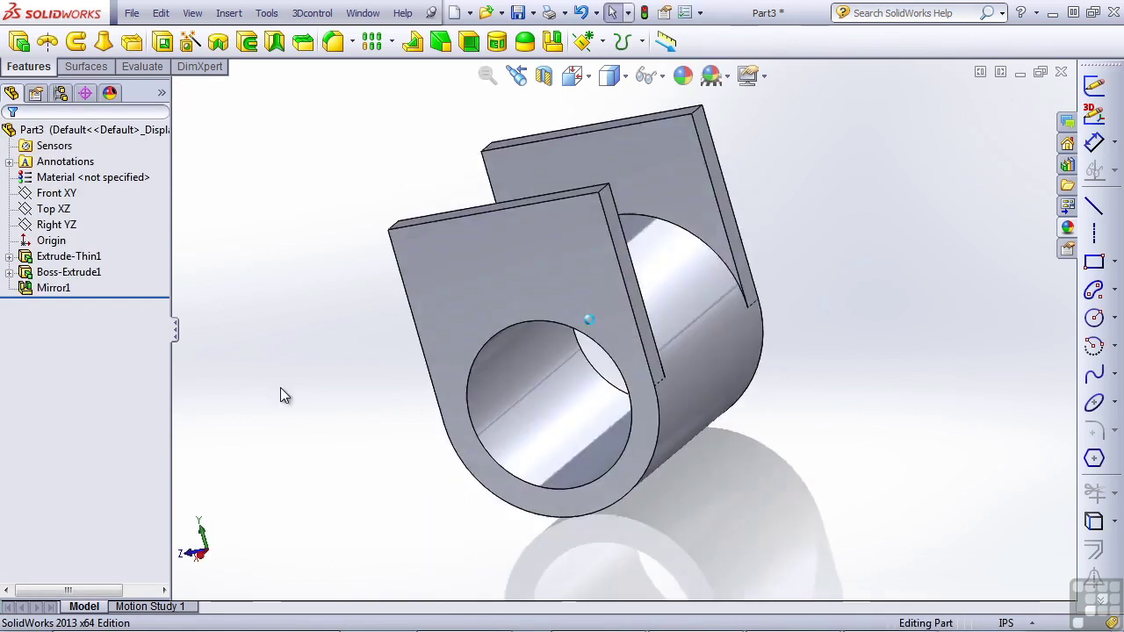
# Step: Fillet the two upper corner edges of the original block with a constant radius of 0.5 in
pyautogui.click(336, 41)
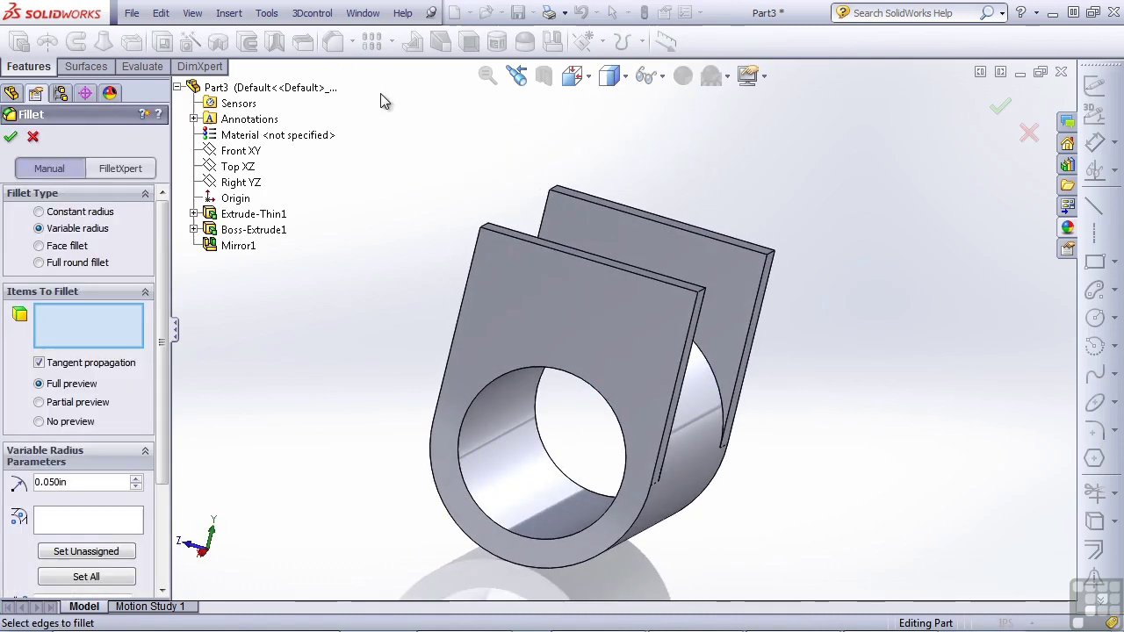
pyautogui.moveTo(477, 258); pyautogui.dragTo(492, 328, button='middle')
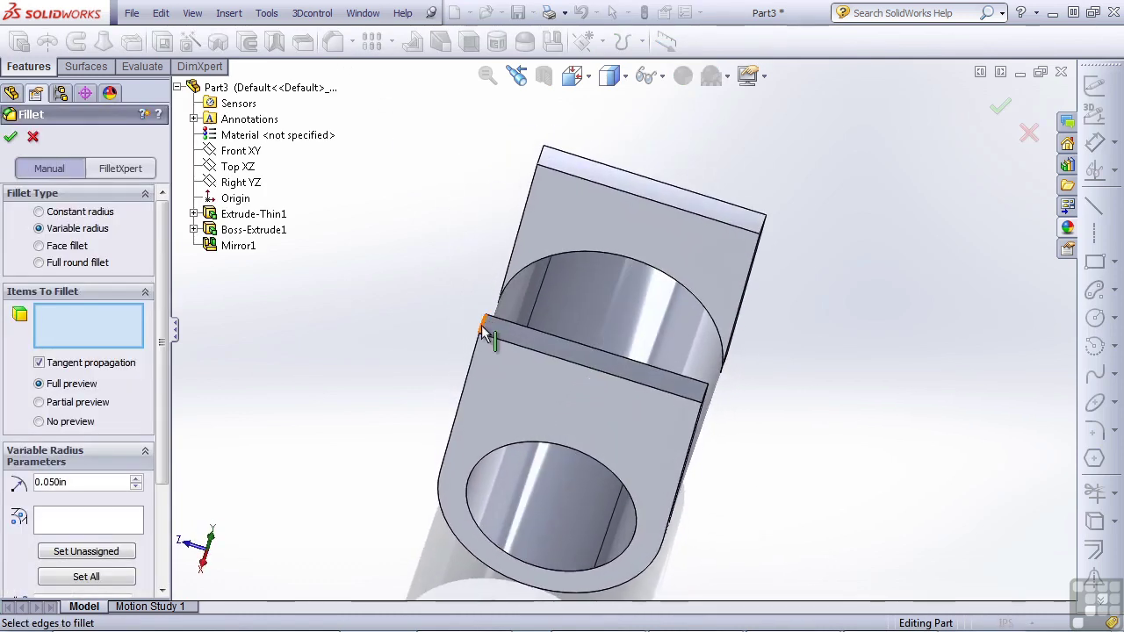
pyautogui.click(488, 329)
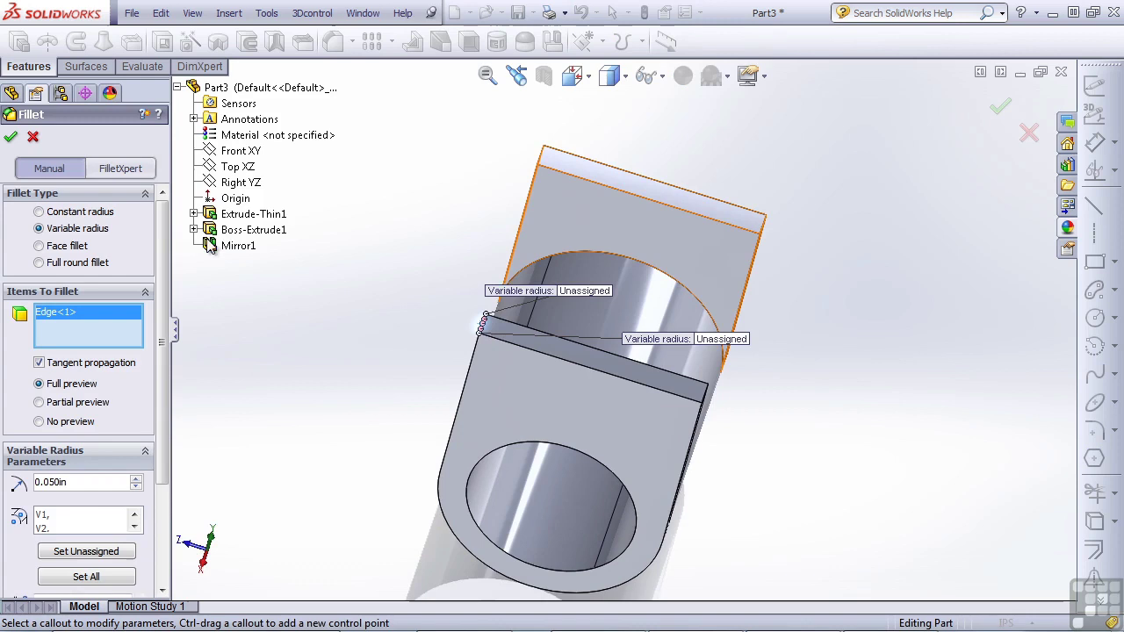
pyautogui.click(84, 212)
pyautogui.moveTo(527, 369); pyautogui.dragTo(638, 408, button='middle')
pyautogui.click(638, 408)
pyautogui.click(151, 310)
pyautogui.click(151, 310)
pyautogui.click(151, 311)
pyautogui.click(151, 312)
pyautogui.click(151, 312)
pyautogui.click(151, 312)
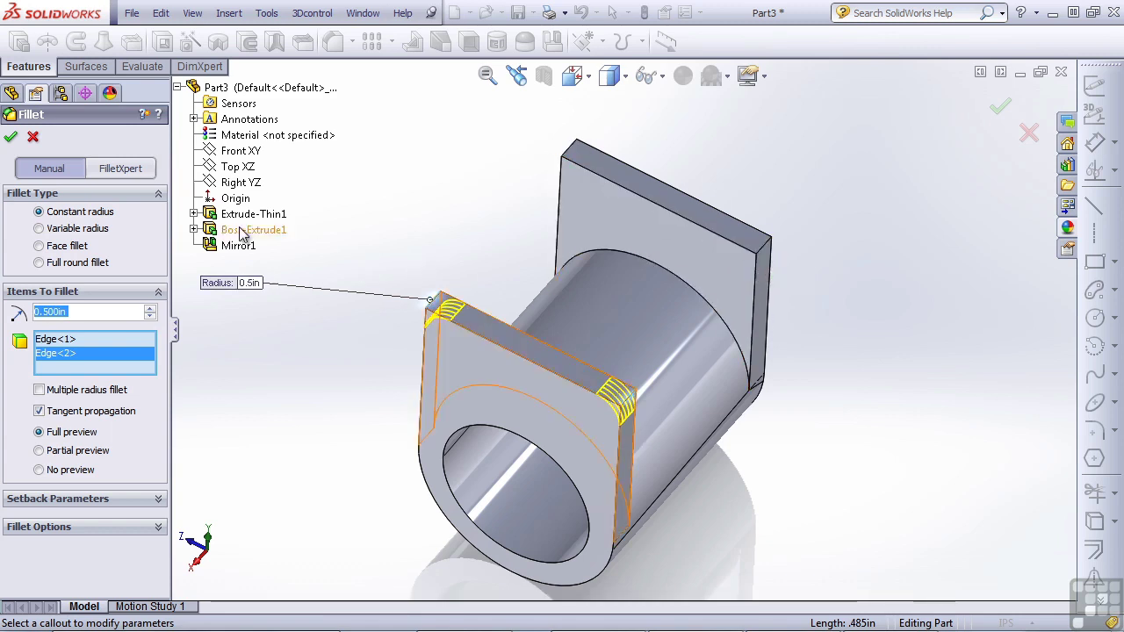
pyautogui.click(12, 139)
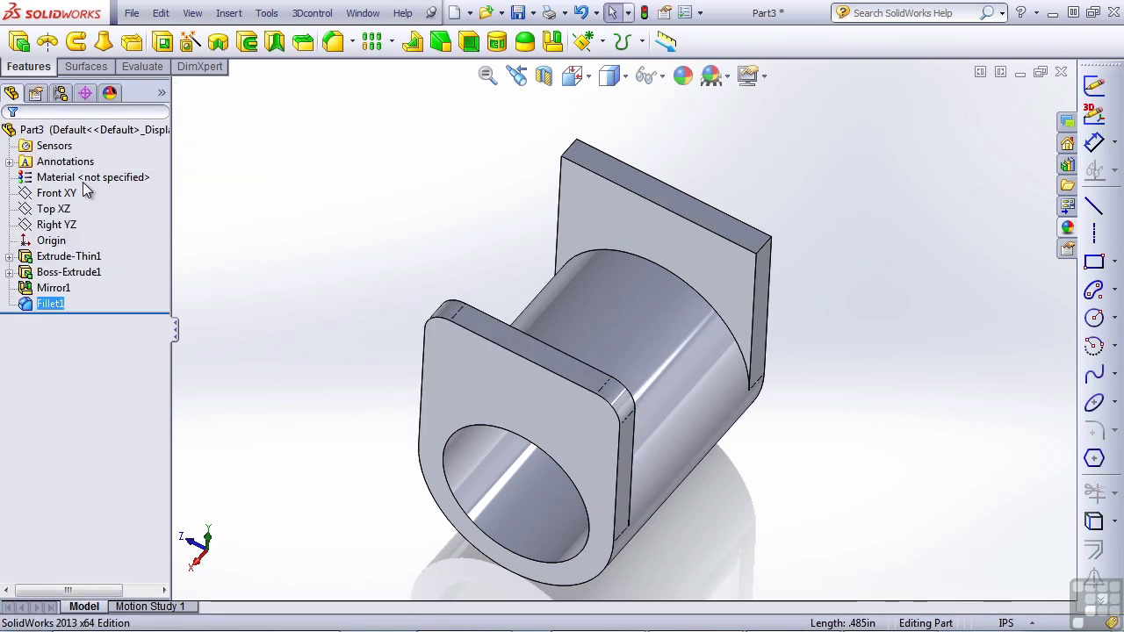
# Step: Reorder the mirror feature after the fillet and add the fillet to the features it mirrors
pyautogui.click(53, 288)
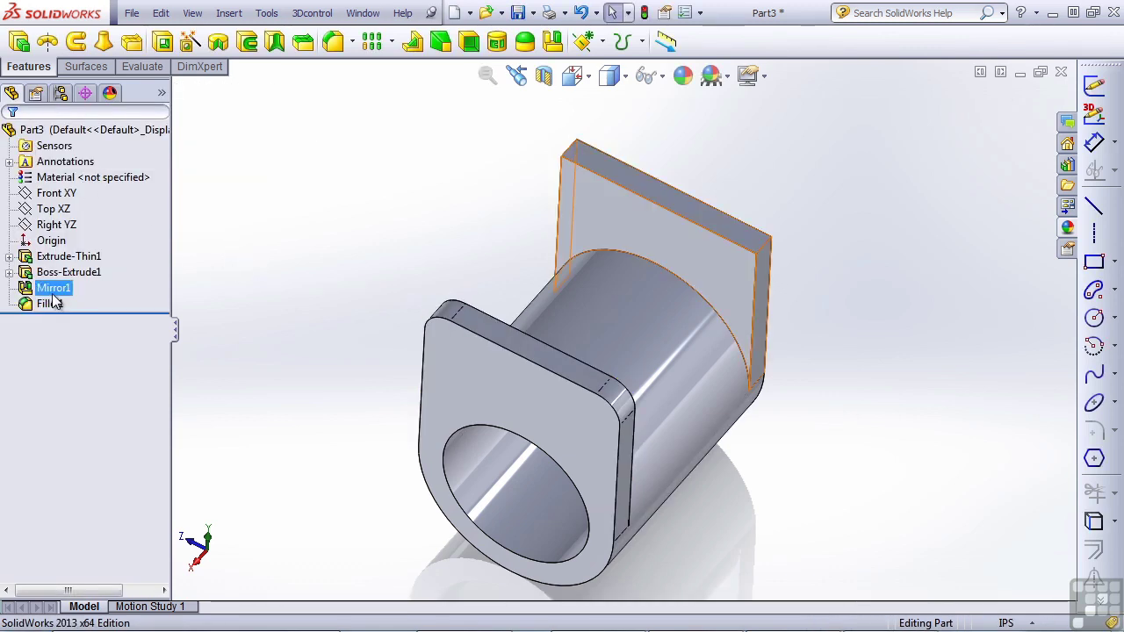
pyautogui.moveTo(52, 303); pyautogui.dragTo(60, 314)
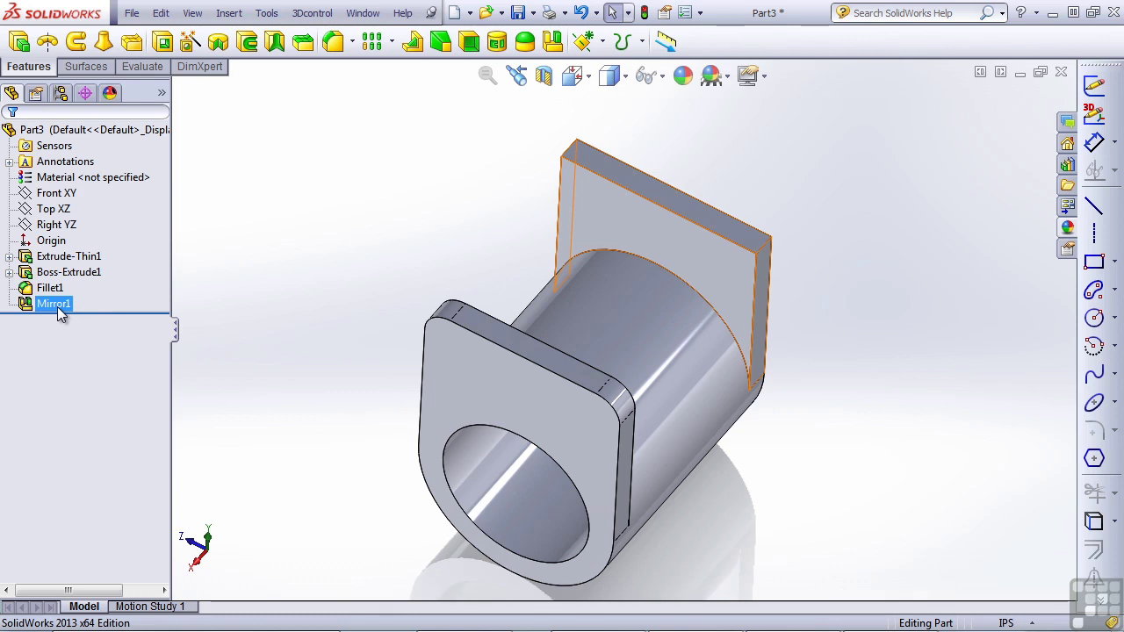
pyautogui.click(59, 309)
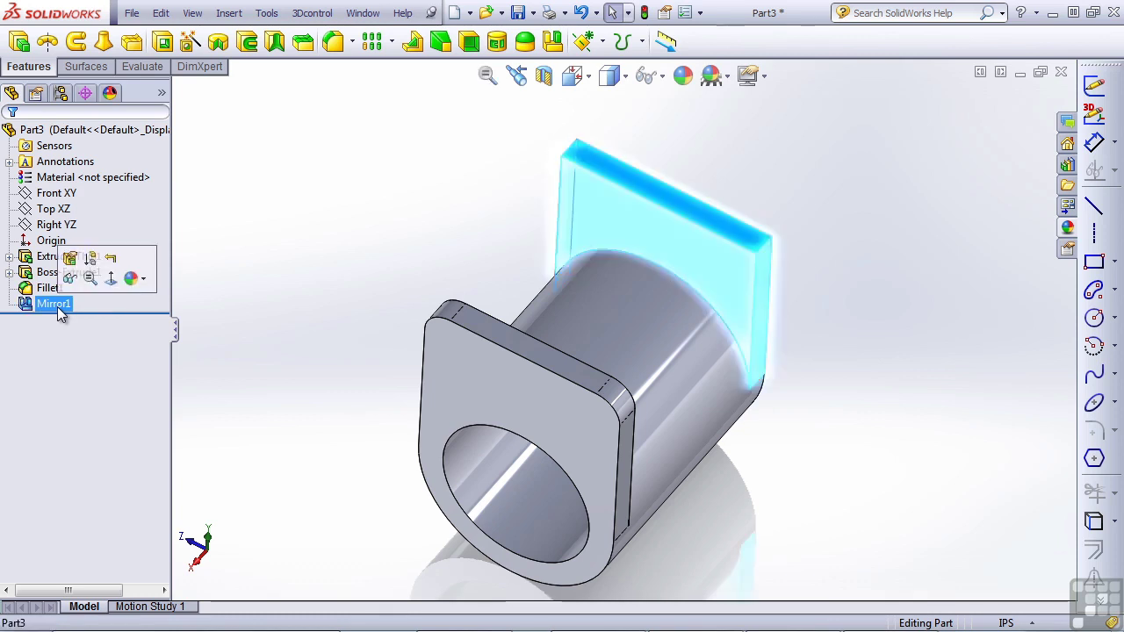
pyautogui.click(79, 263)
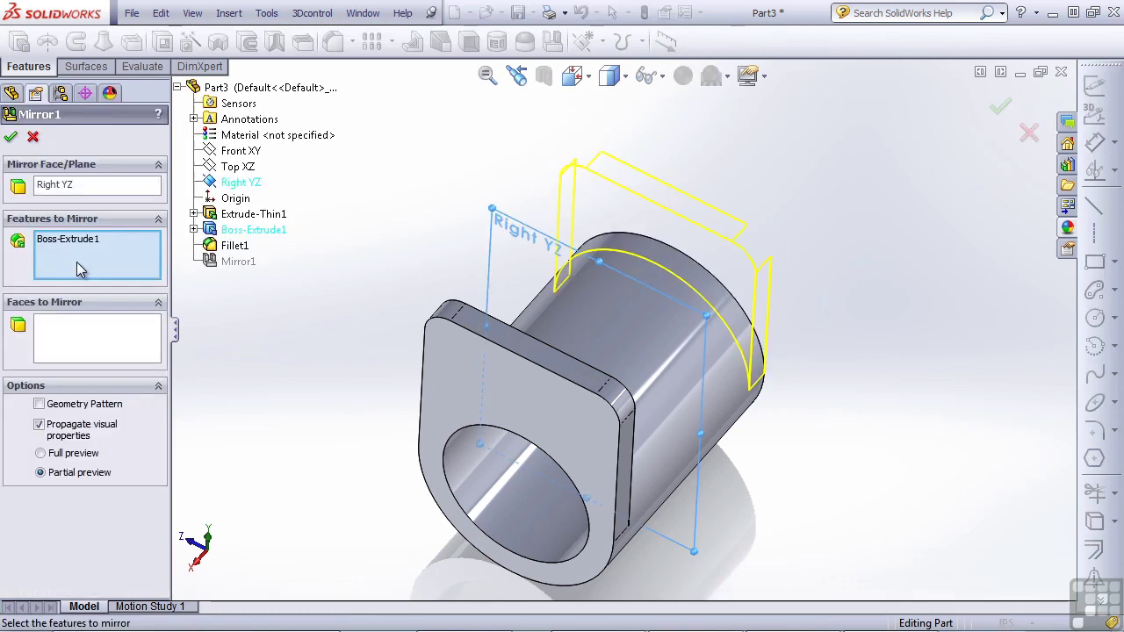
pyautogui.click(231, 248)
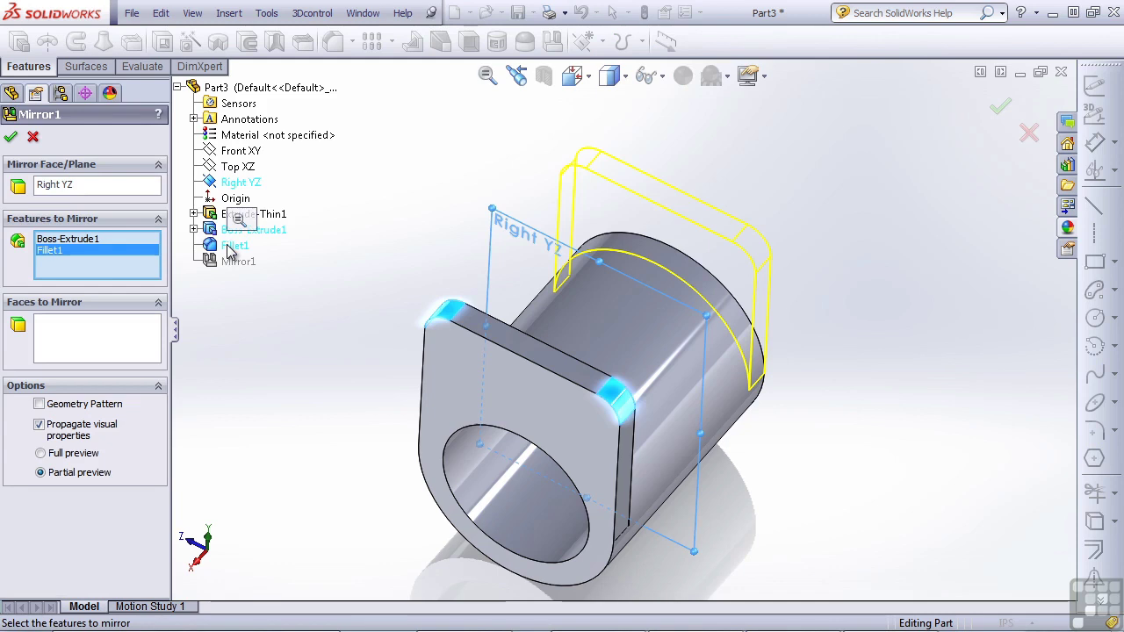
pyautogui.click(11, 138)
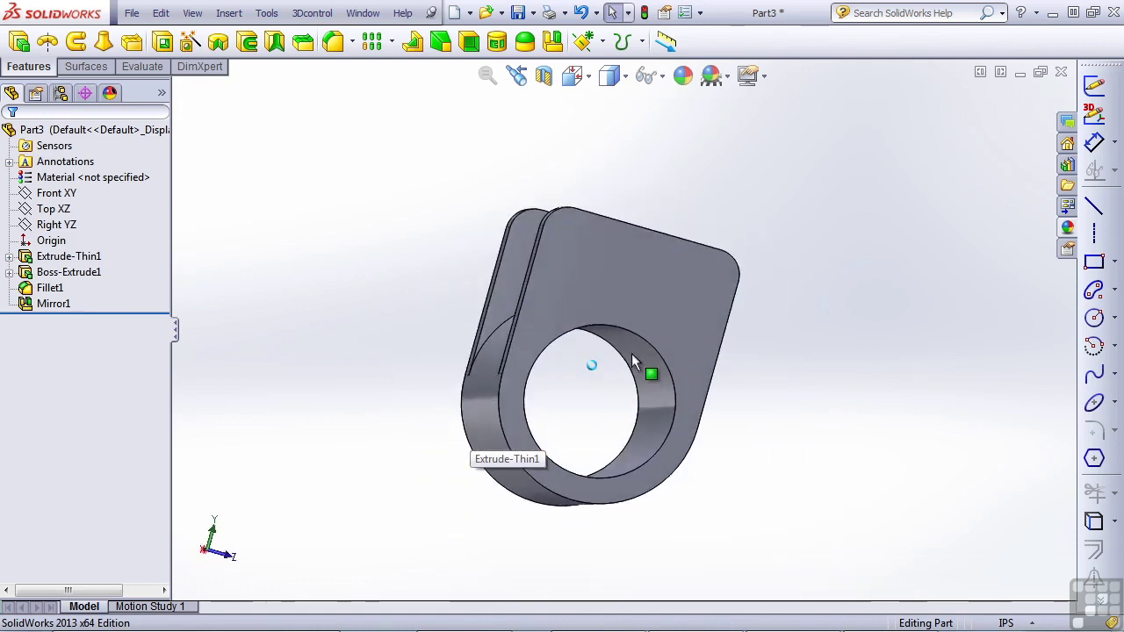
# Step: Start a sketch on the outer end face of the block and offset the face's outline inward by 0.6 in
pyautogui.click(599, 286)
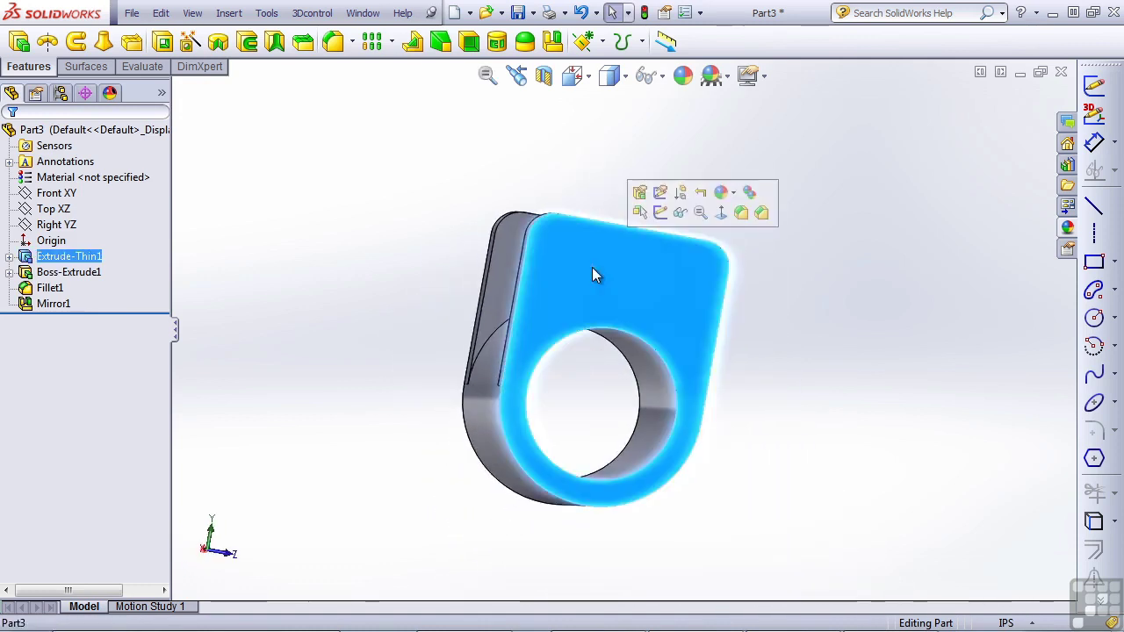
pyautogui.click(661, 212)
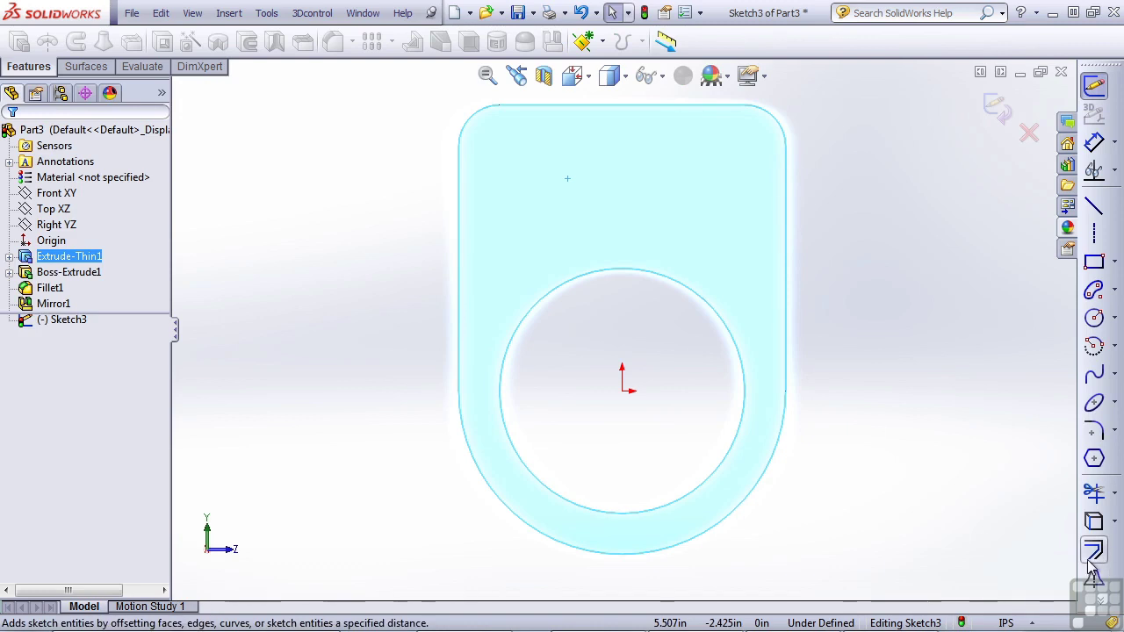
pyautogui.click(1096, 551)
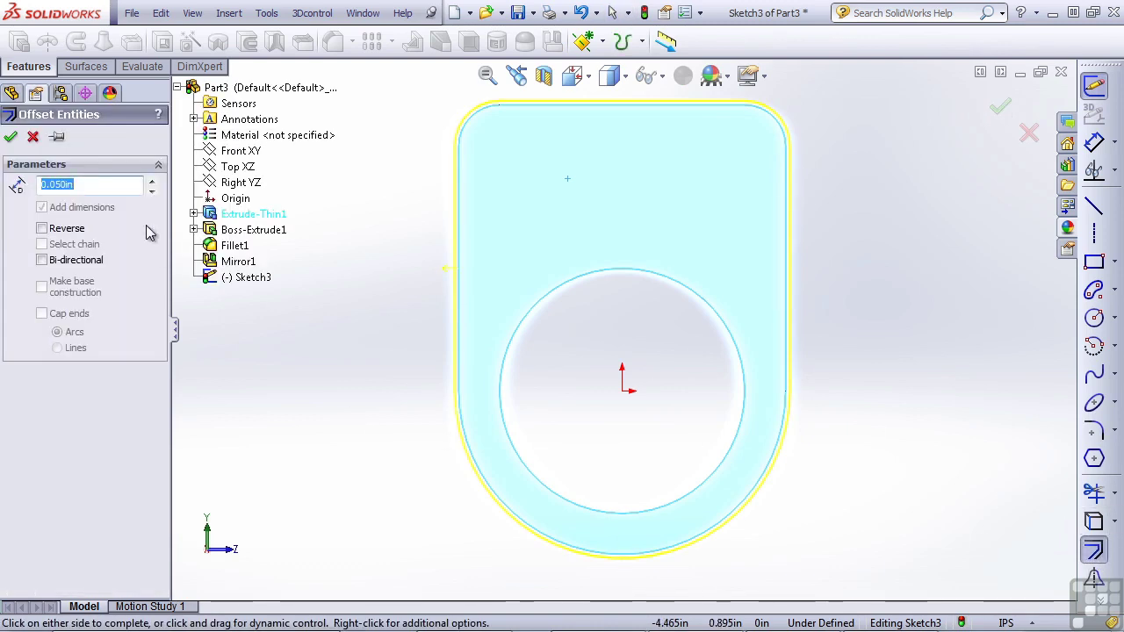
pyautogui.click(49, 230)
pyautogui.click(153, 182)
pyautogui.click(153, 181)
pyautogui.click(153, 182)
pyautogui.click(153, 182)
pyautogui.click(153, 181)
pyautogui.click(152, 181)
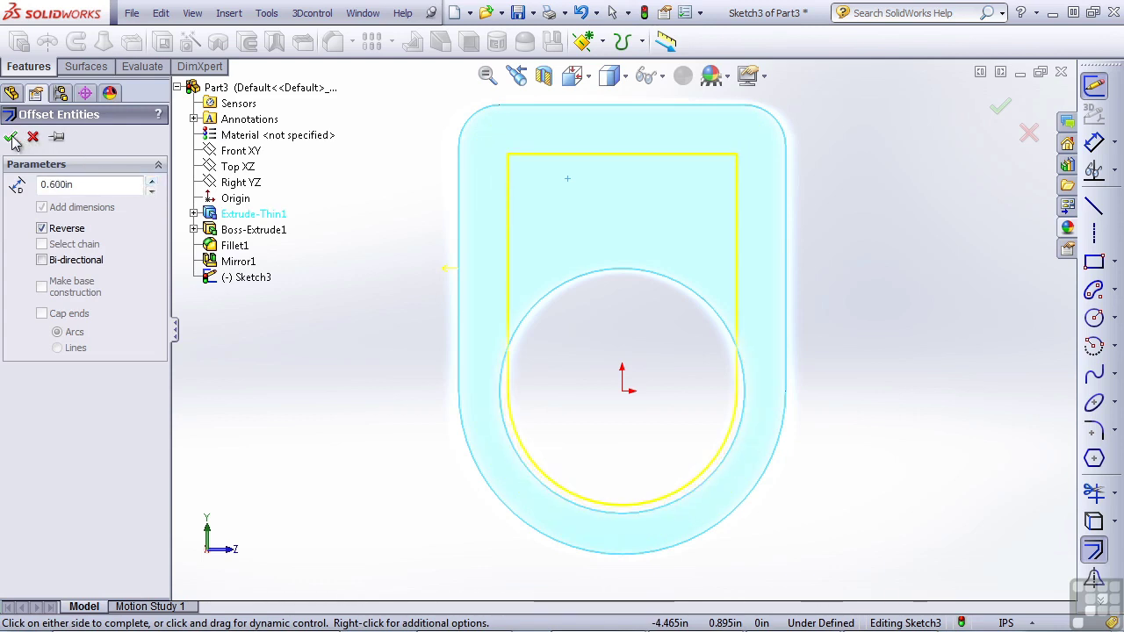
pyautogui.click(12, 138)
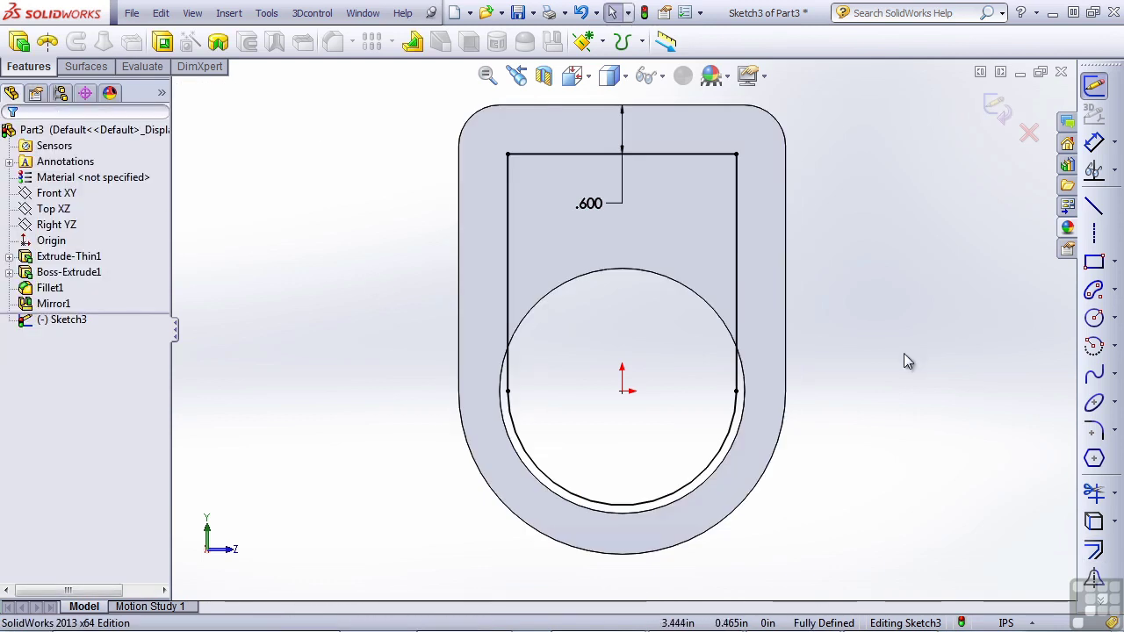
# Step: Sketch a circle about 3.543 in in diameter centred on the origin and dimension its diameter
pyautogui.click(1094, 319)
pyautogui.click(622, 390)
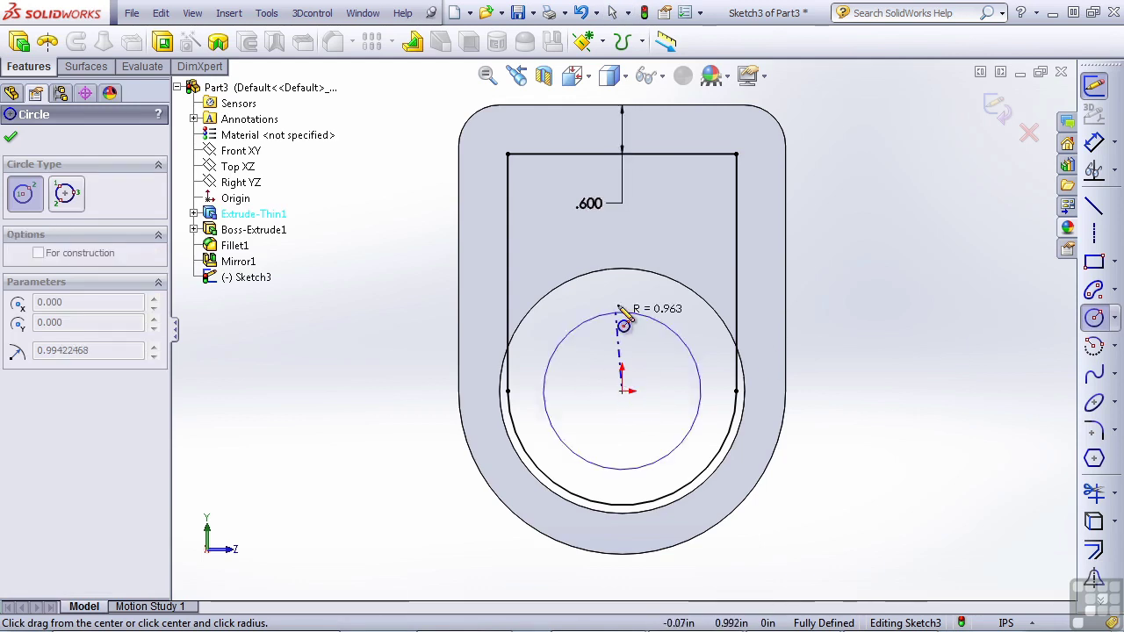
pyautogui.click(694, 254)
pyautogui.click(1094, 142)
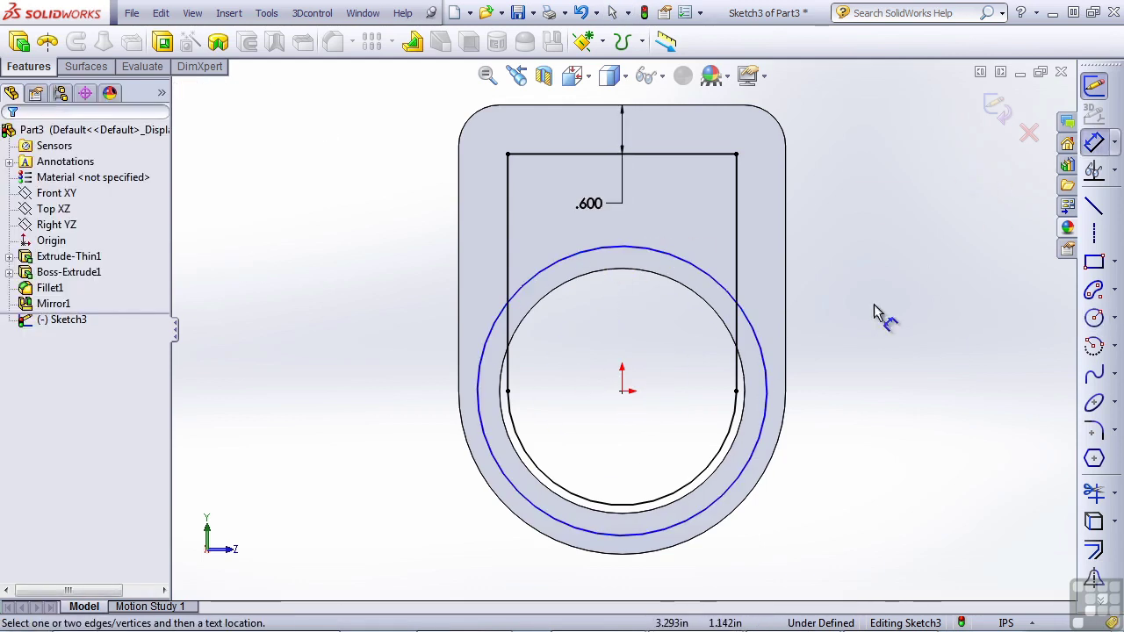
pyautogui.click(768, 369)
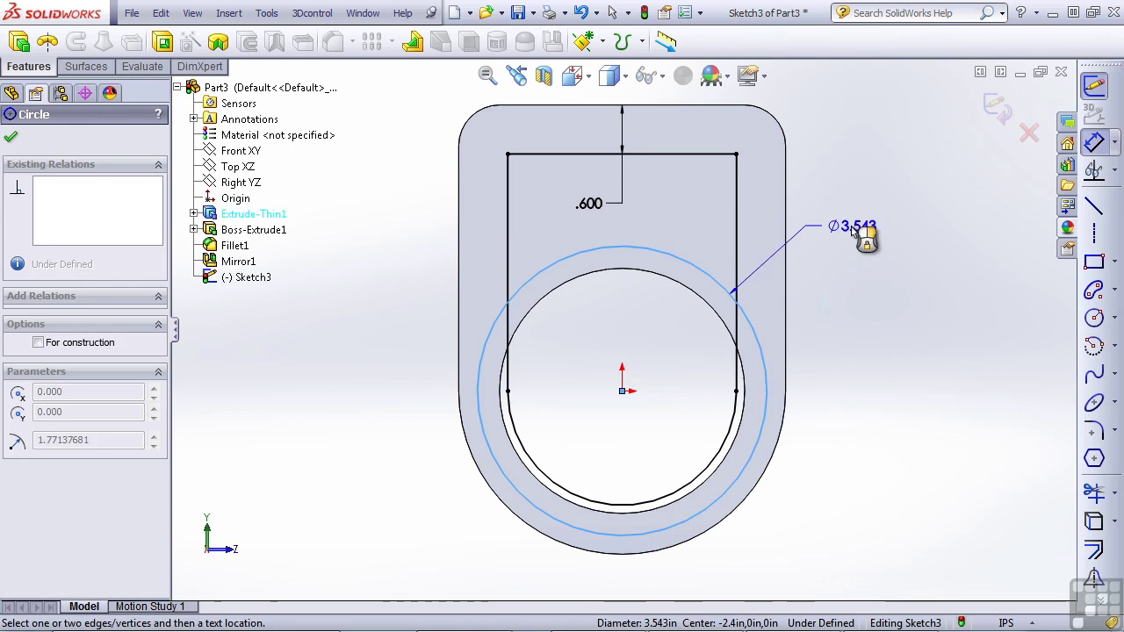
pyautogui.click(852, 232)
pyautogui.click(779, 259)
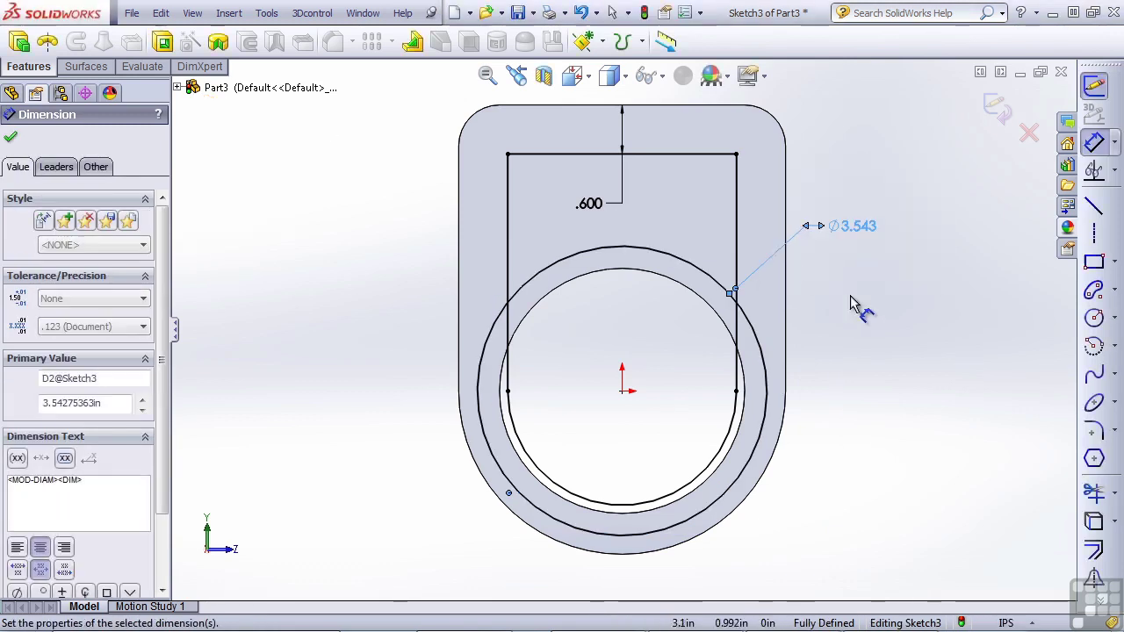
# Step: Trim the circle and the inset outline to a closed profile bounded by the circle's upper arc, the side lines and the upper line
pyautogui.click(1095, 494)
pyautogui.click(755, 448)
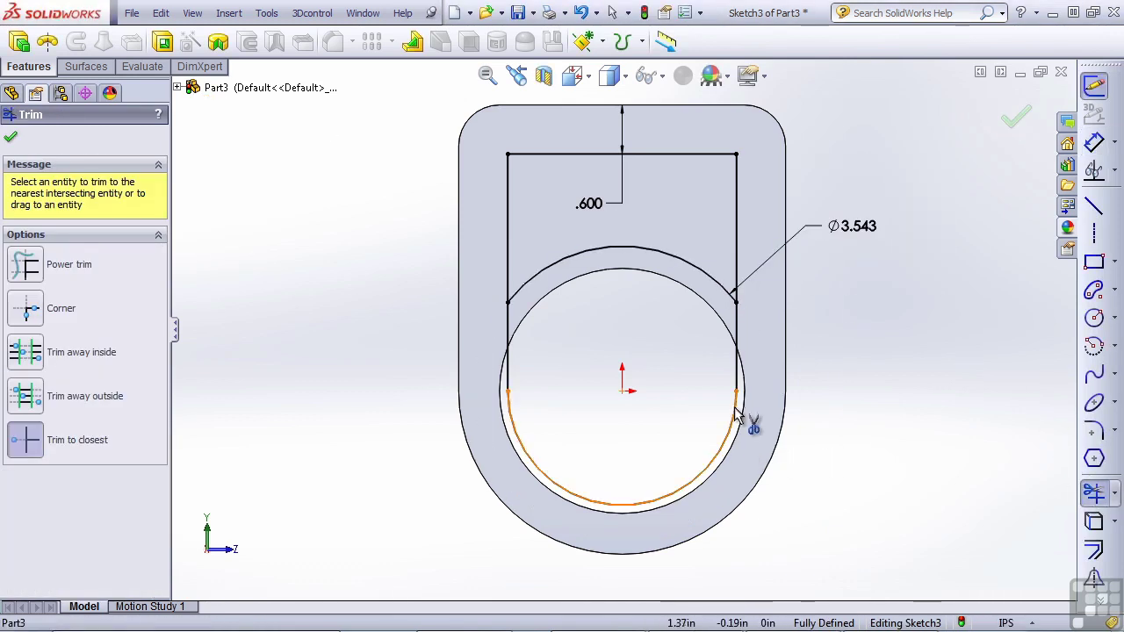
pyautogui.click(738, 378)
pyautogui.click(514, 349)
# Step: Cut-extrude the trimmed profile into the block's end face to a blind depth of 0.2 in
pyautogui.click(163, 41)
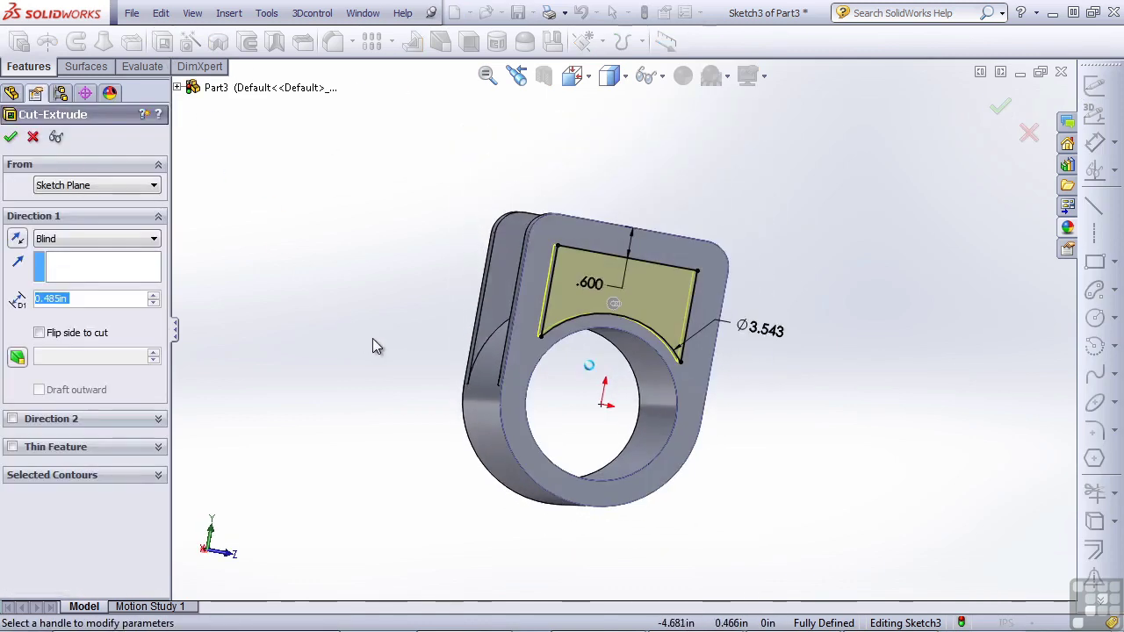
pyautogui.press('BackSpace')
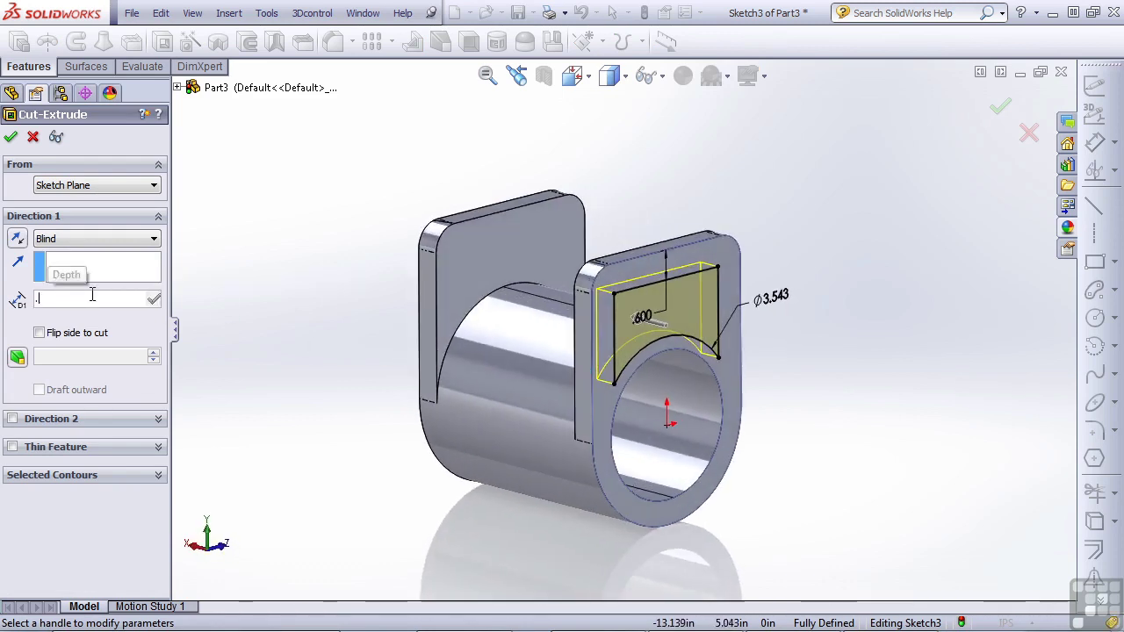
pyautogui.write('.2')
pyautogui.press('Return')
pyautogui.press('Return')
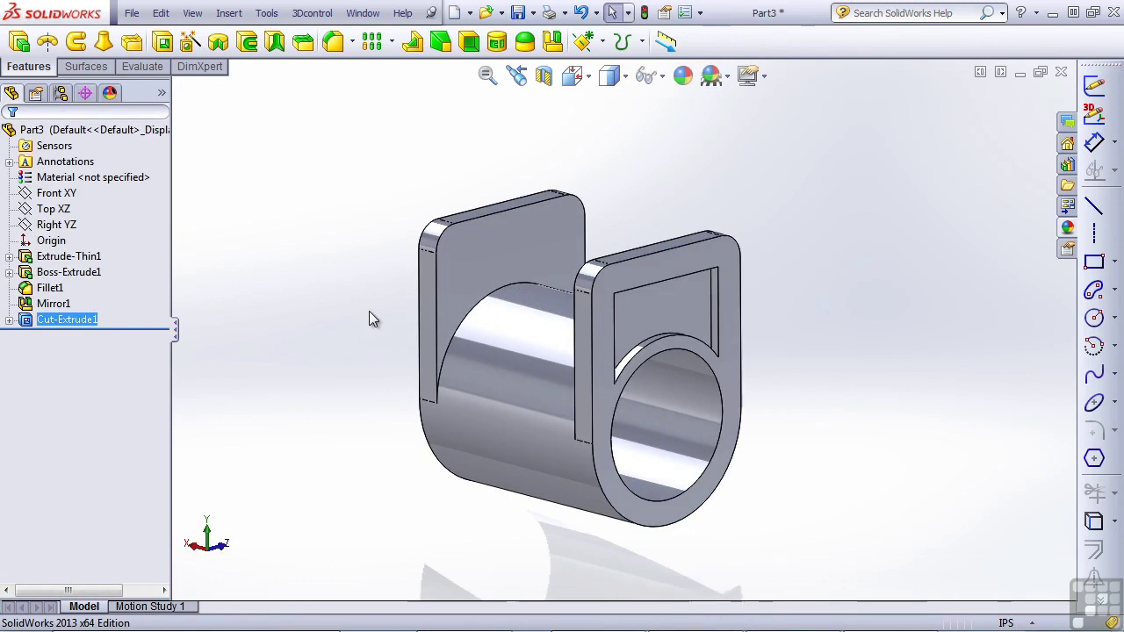
pyautogui.click(849, 303)
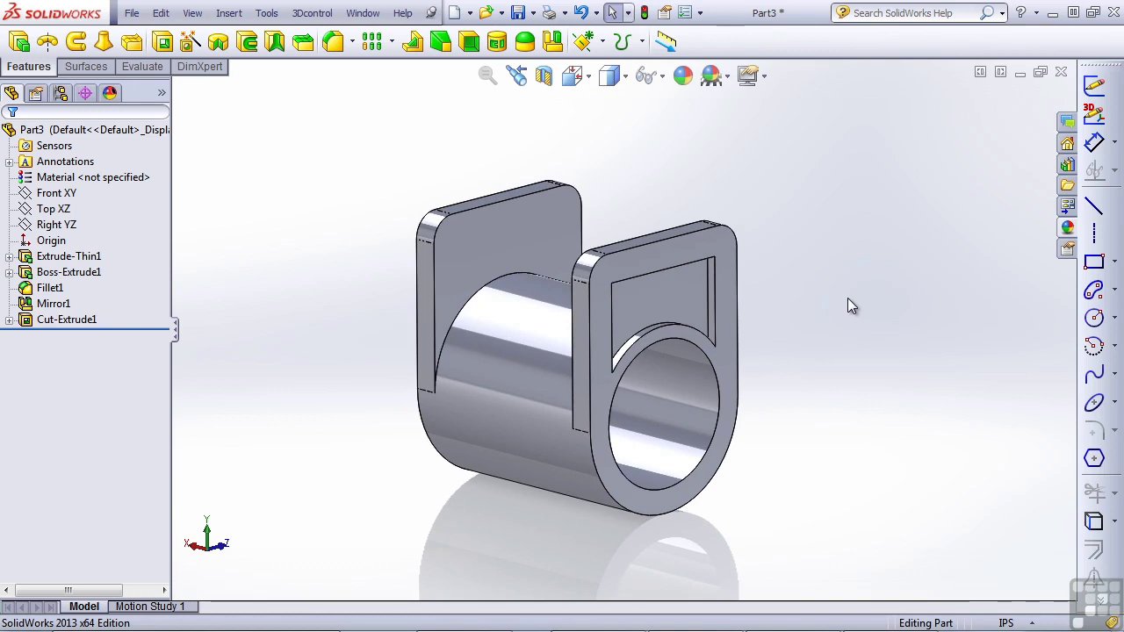
# Step: Examine which geometry belongs to the mirror feature and which to the extruded cut
pyautogui.moveTo(820, 306); pyautogui.dragTo(790, 329, button='middle')
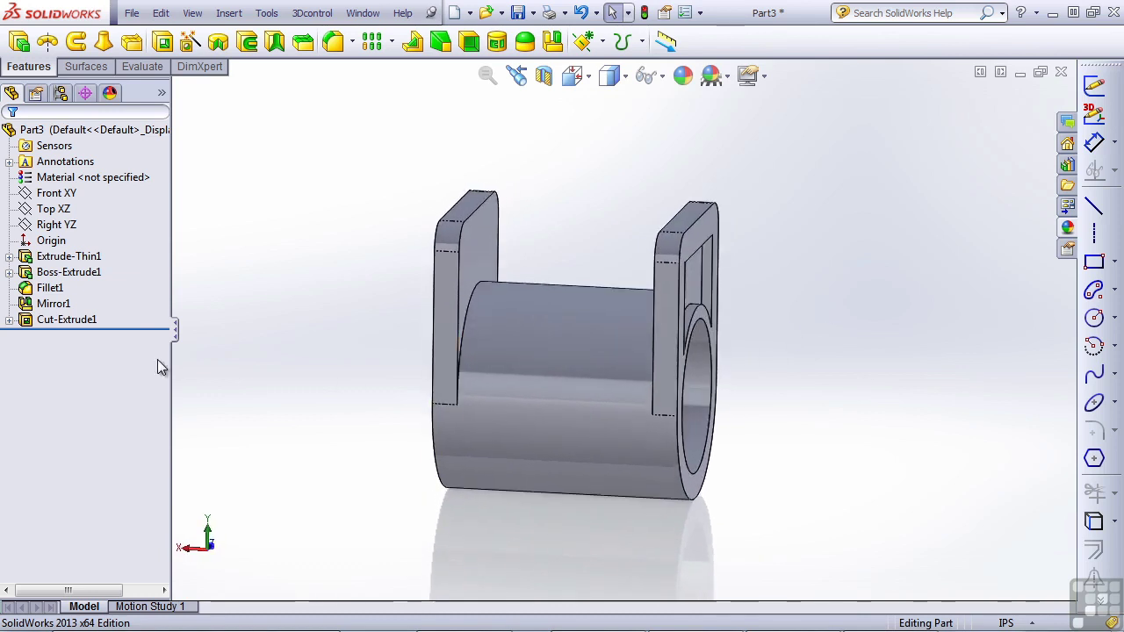
pyautogui.click(53, 306)
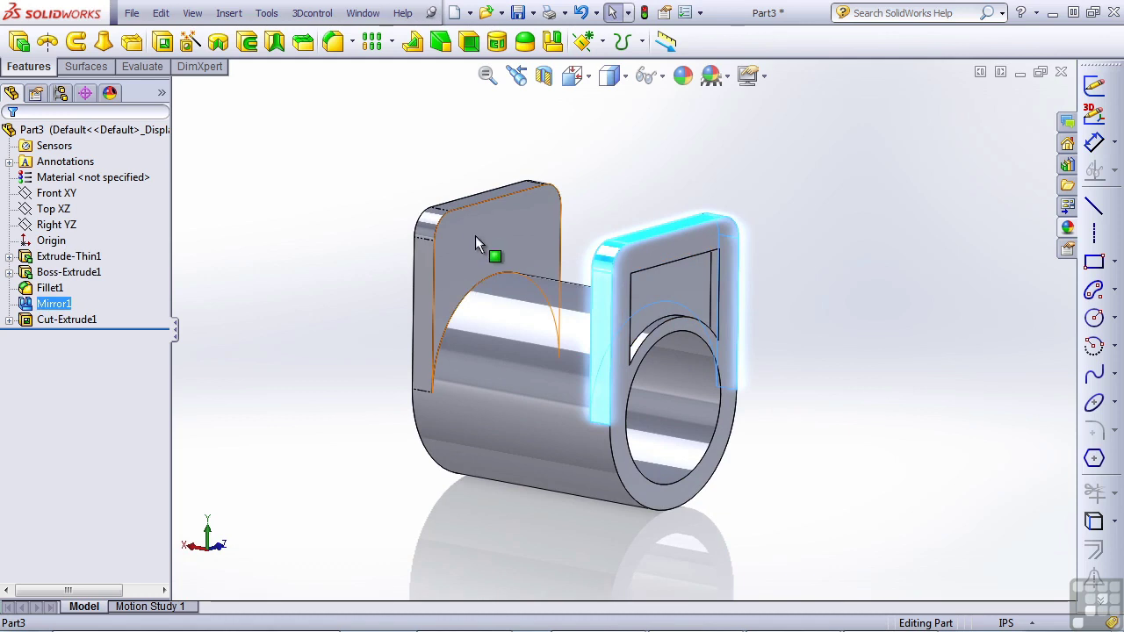
pyautogui.click(844, 308)
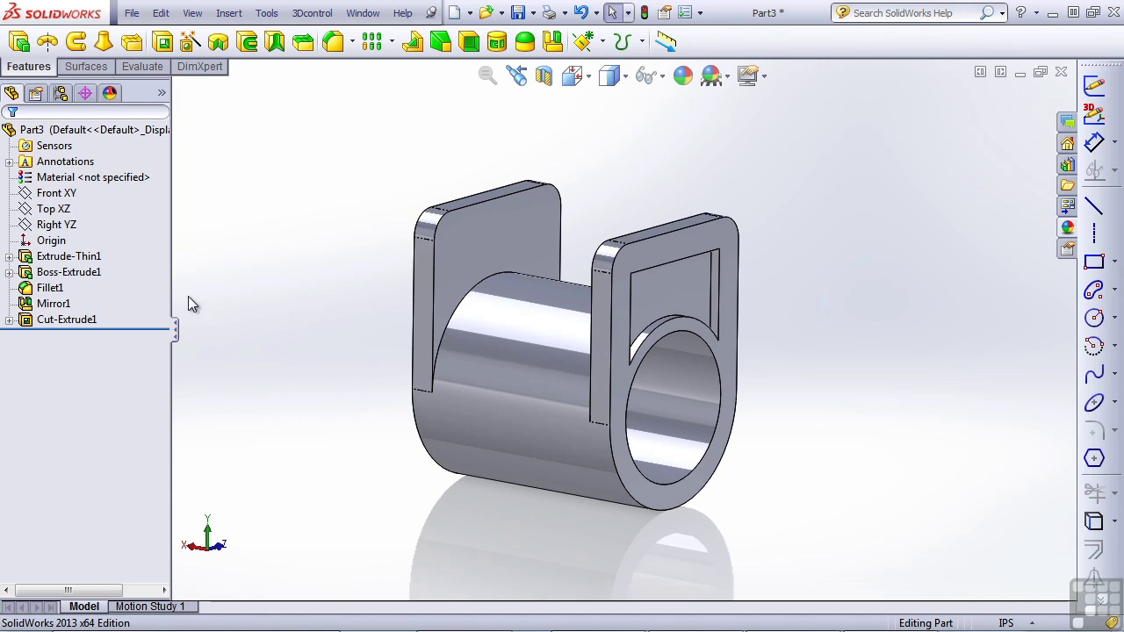
pyautogui.click(59, 322)
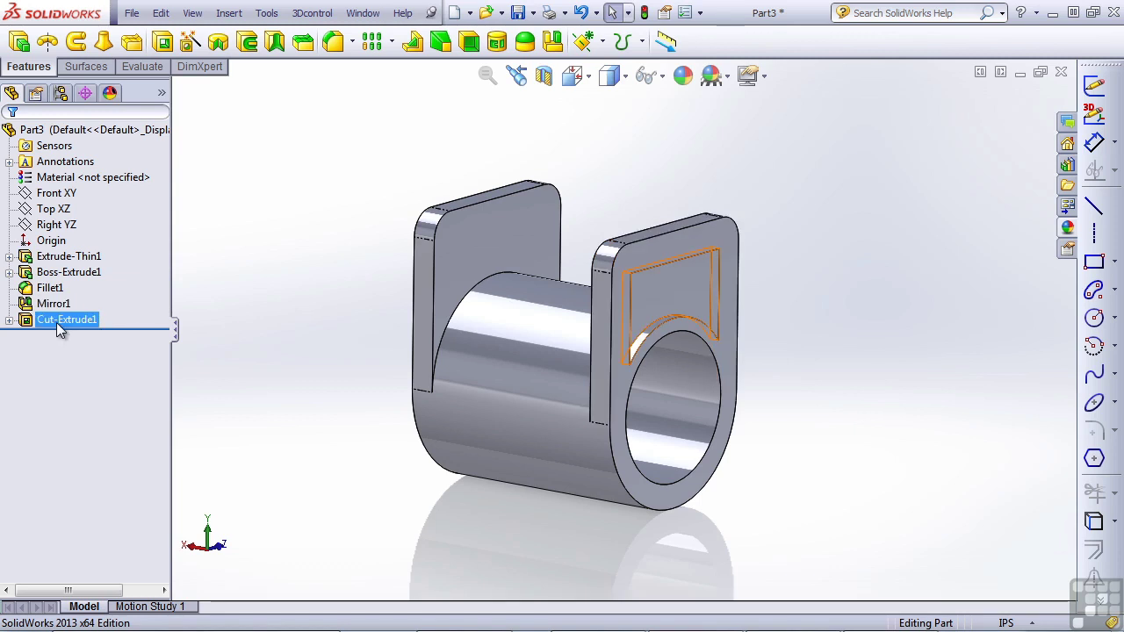
pyautogui.press('Escape')
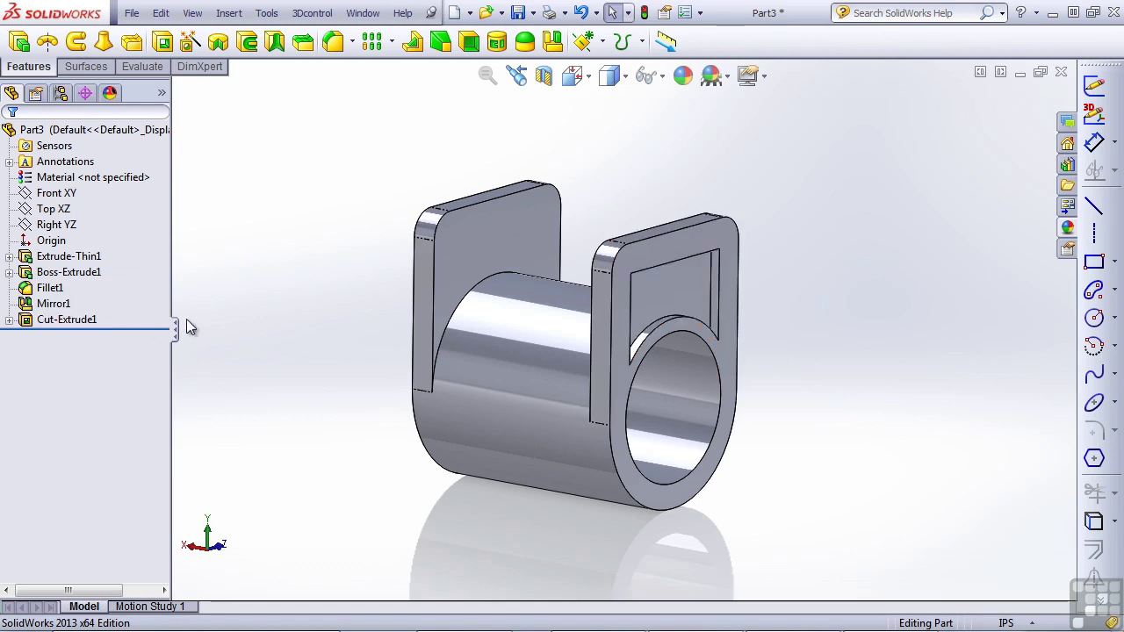
pyautogui.moveTo(326, 285); pyautogui.dragTo(252, 299, button='middle')
# Step: Reorder the mirror feature so that it comes after the extruded cut in the feature history
pyautogui.click(66, 308)
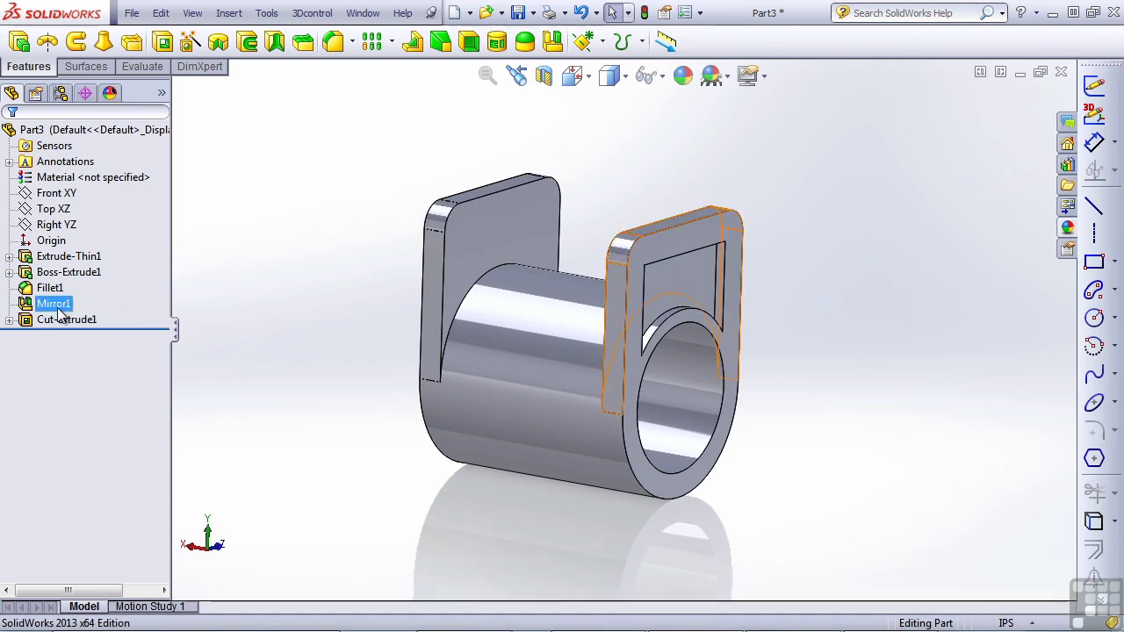
pyautogui.keyDown('ctrl'); pyautogui.click(55, 322); pyautogui.keyUp('ctrl')
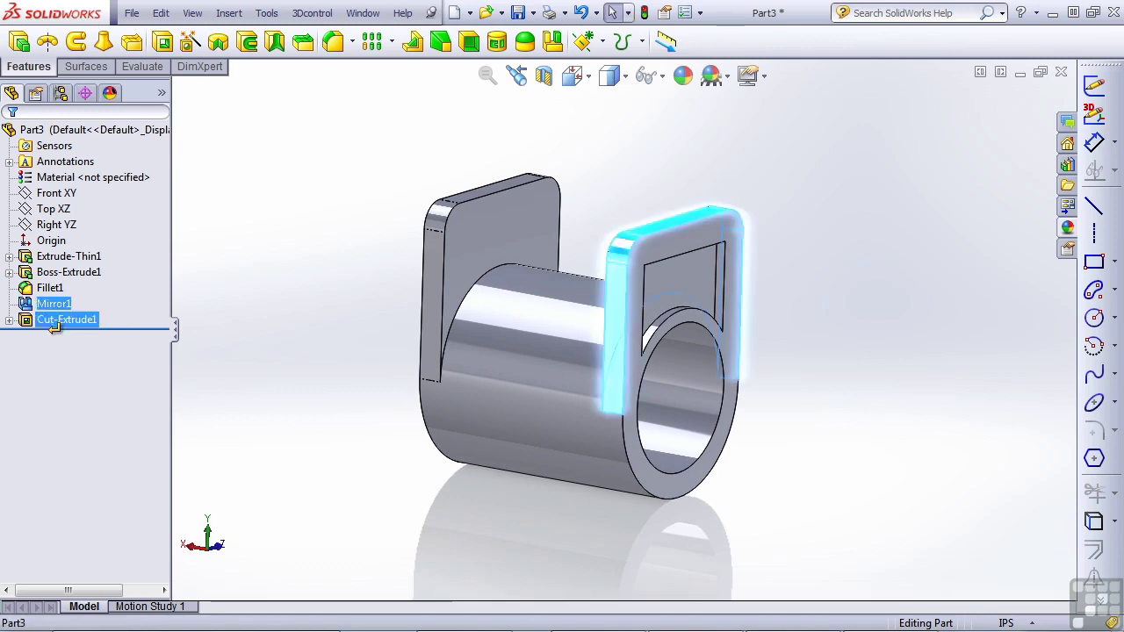
pyautogui.moveTo(54, 325); pyautogui.dragTo(56, 321)
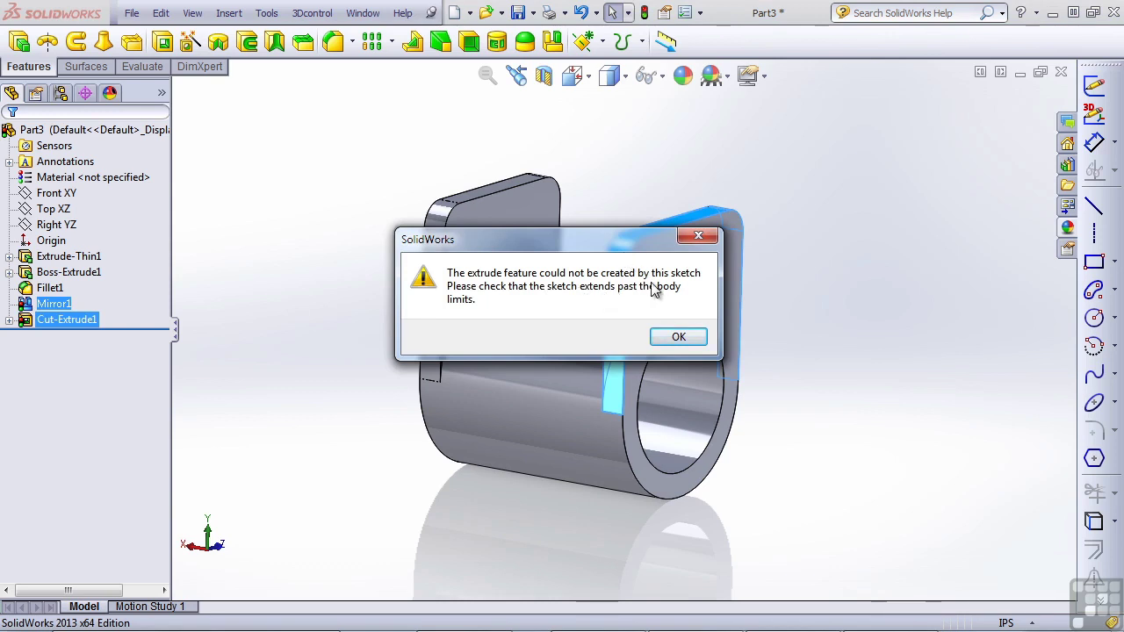
pyautogui.click(679, 339)
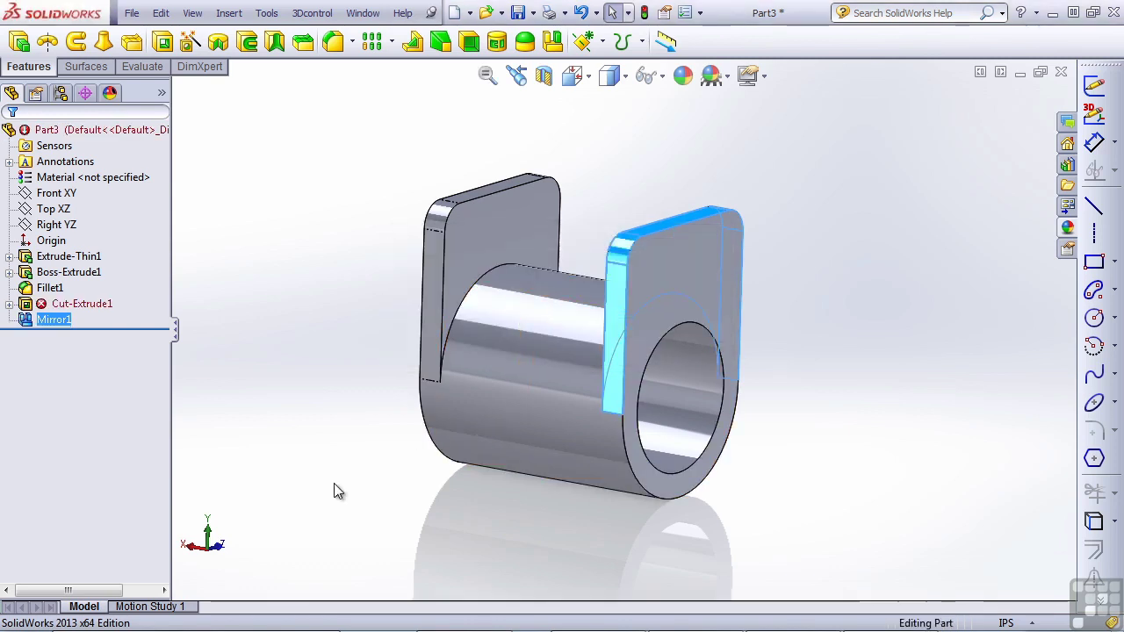
# Step: Check the extruded cut's definition and the preview of its sketch on the model
pyautogui.click(9, 303)
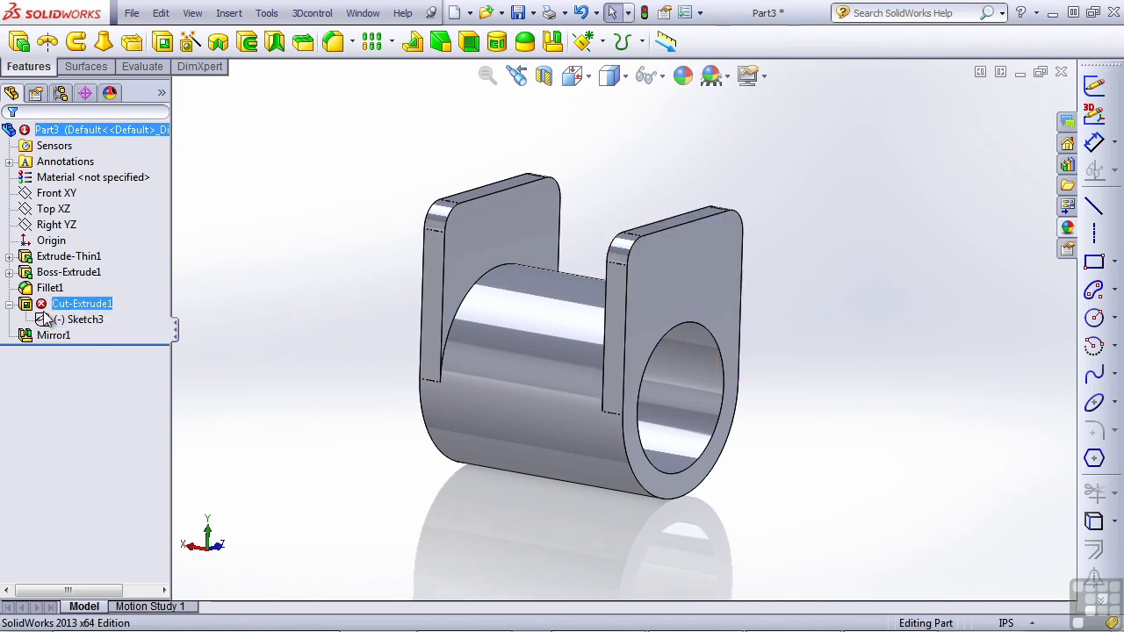
pyautogui.click(71, 306)
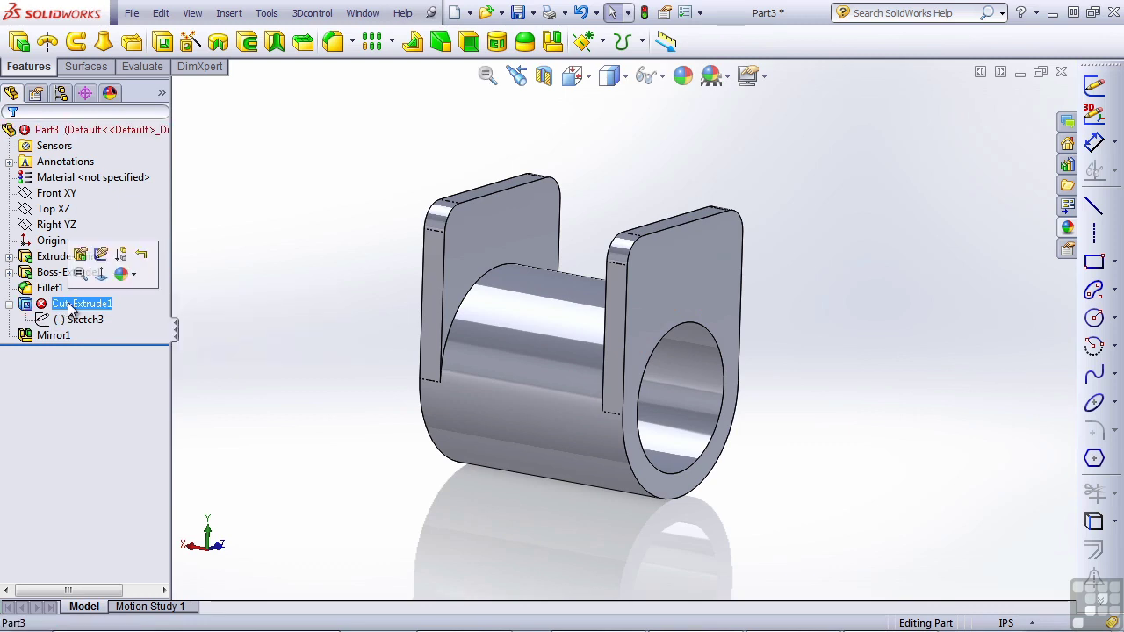
pyautogui.click(82, 255)
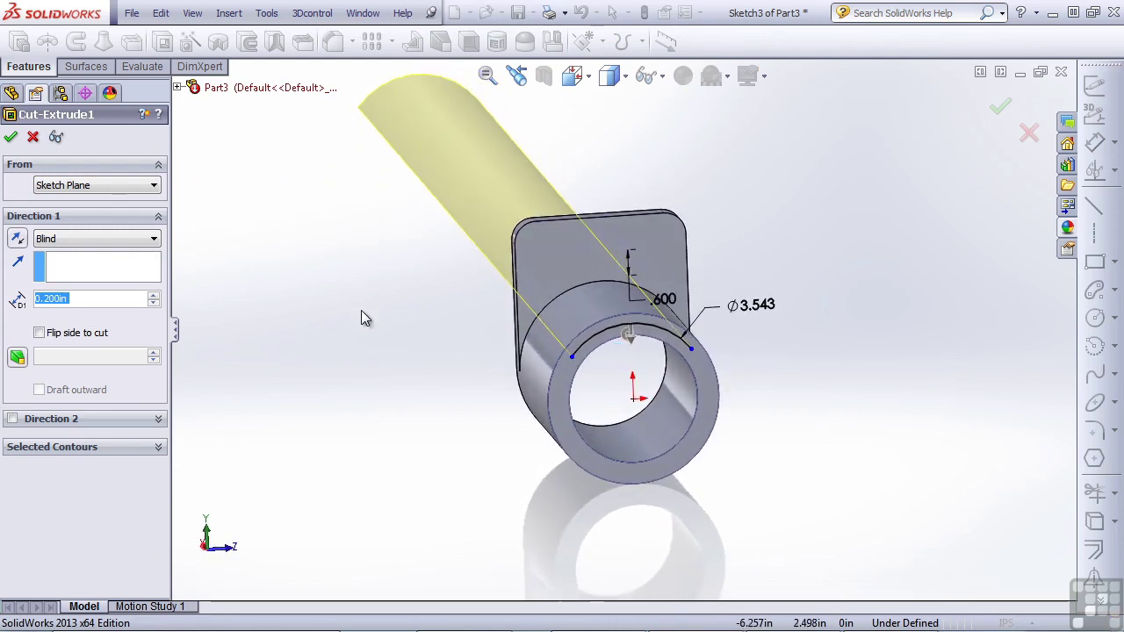
pyautogui.press('Return')
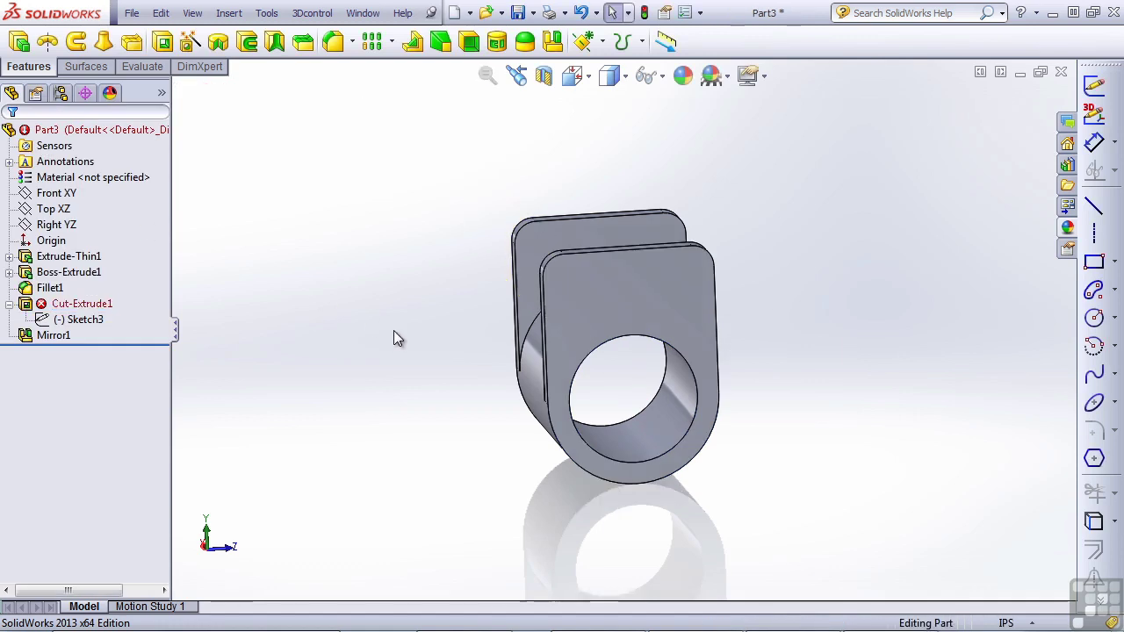
# Step: Edit the cut's sketch and offset the outline of the original block's outer face inward by 0.6 in
pyautogui.click(75, 318)
pyautogui.click(94, 275)
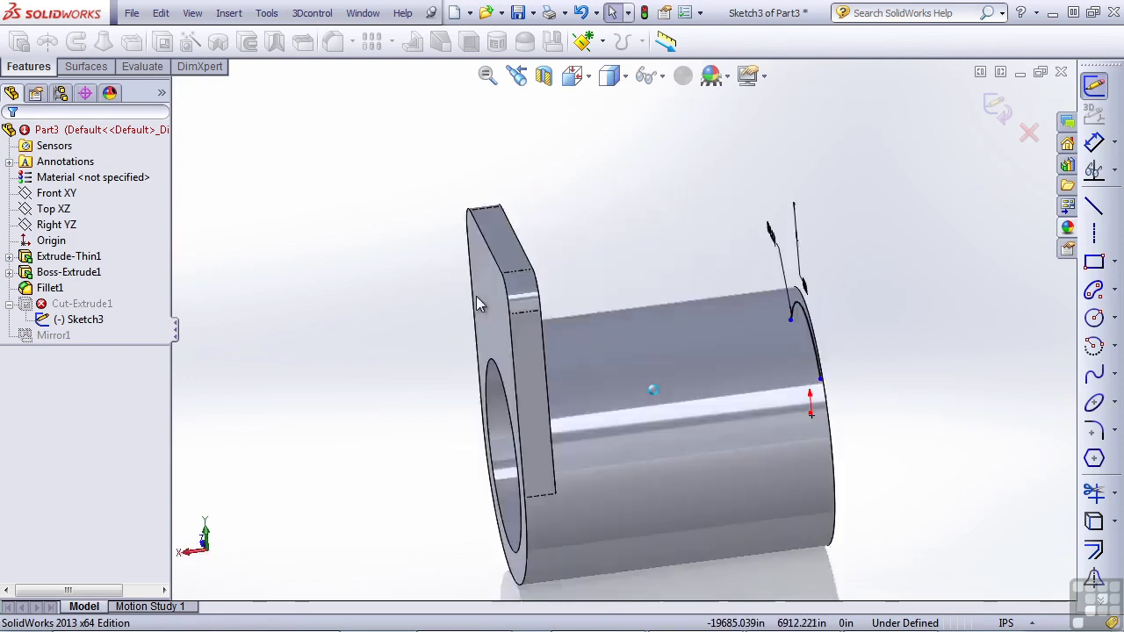
pyautogui.click(532, 320)
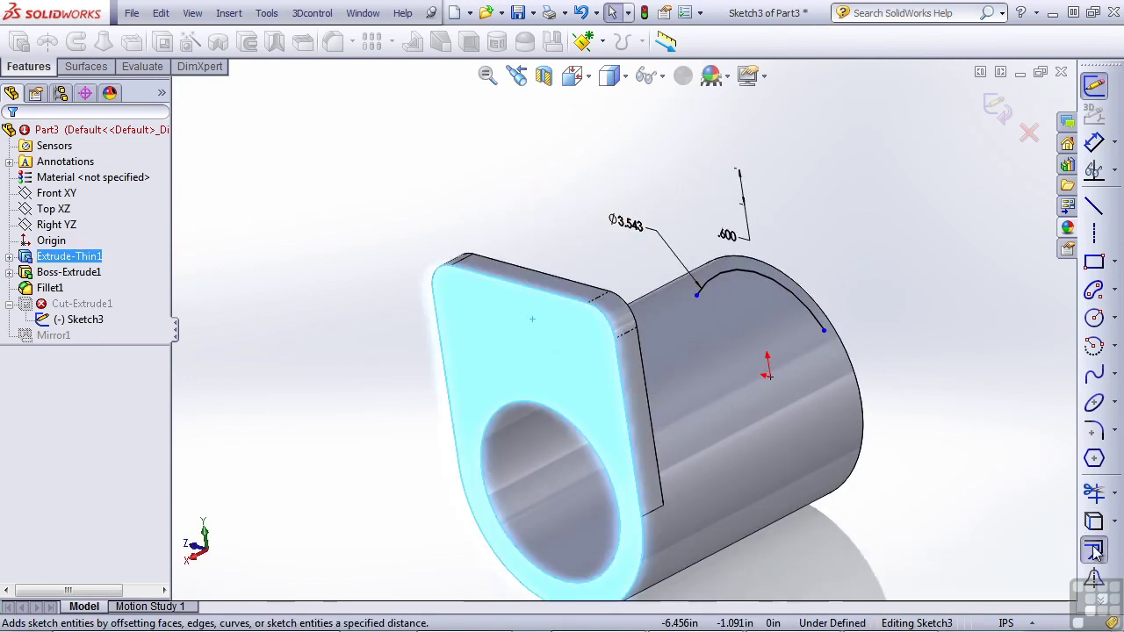
pyautogui.click(1094, 549)
pyautogui.click(62, 234)
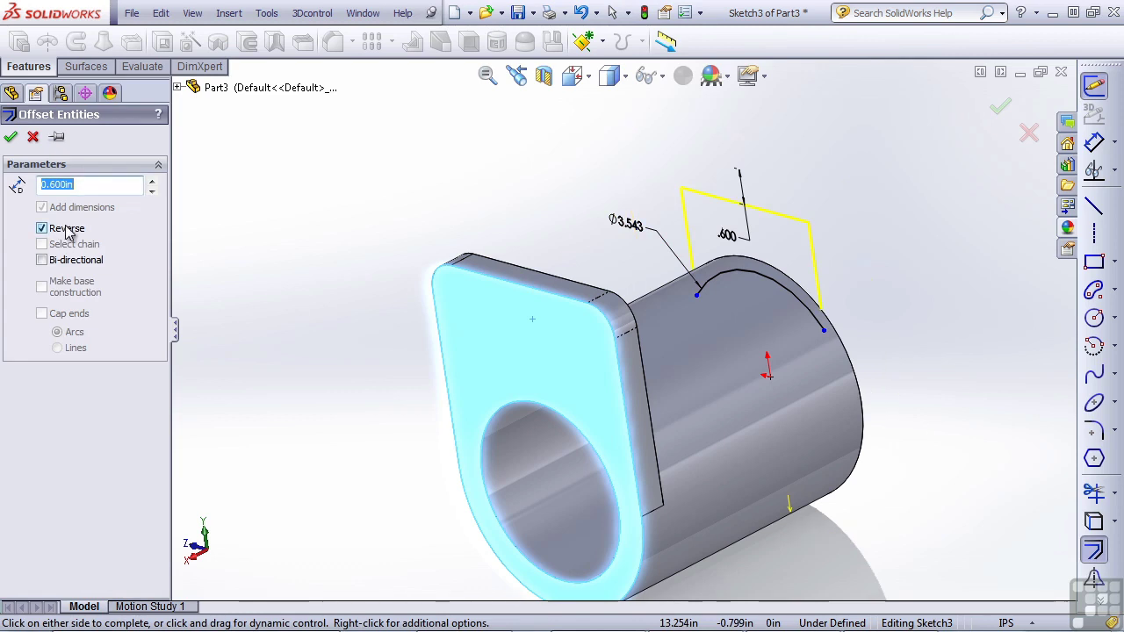
pyautogui.click(11, 136)
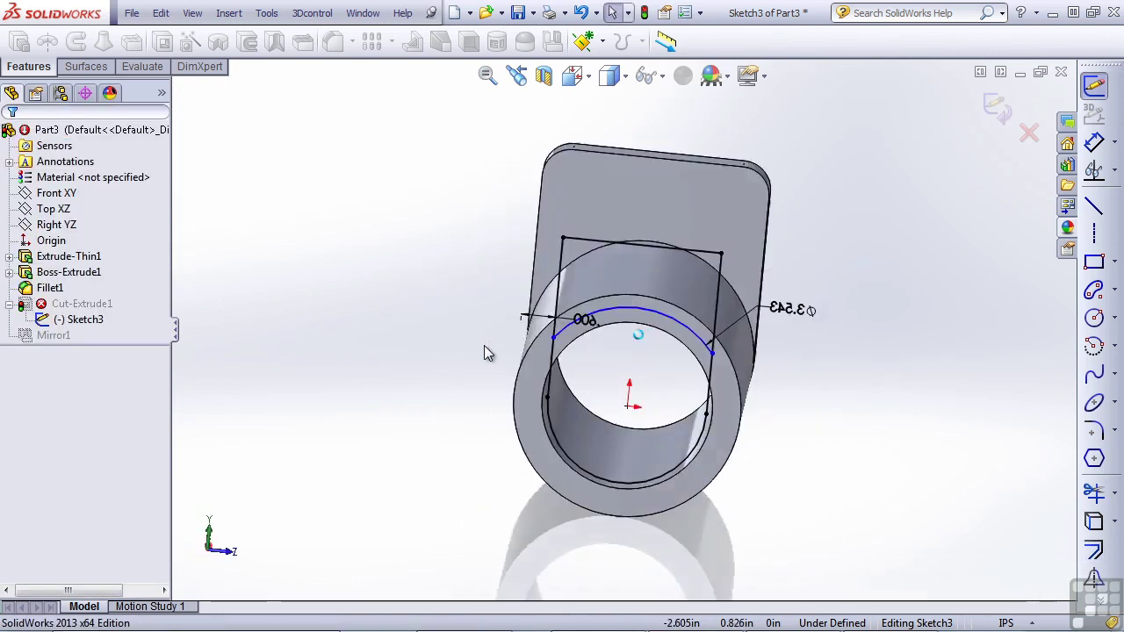
# Step: Power-trim the offset outline below the 3.543 in arc to close the profile, and exit the sketch
pyautogui.click(1093, 493)
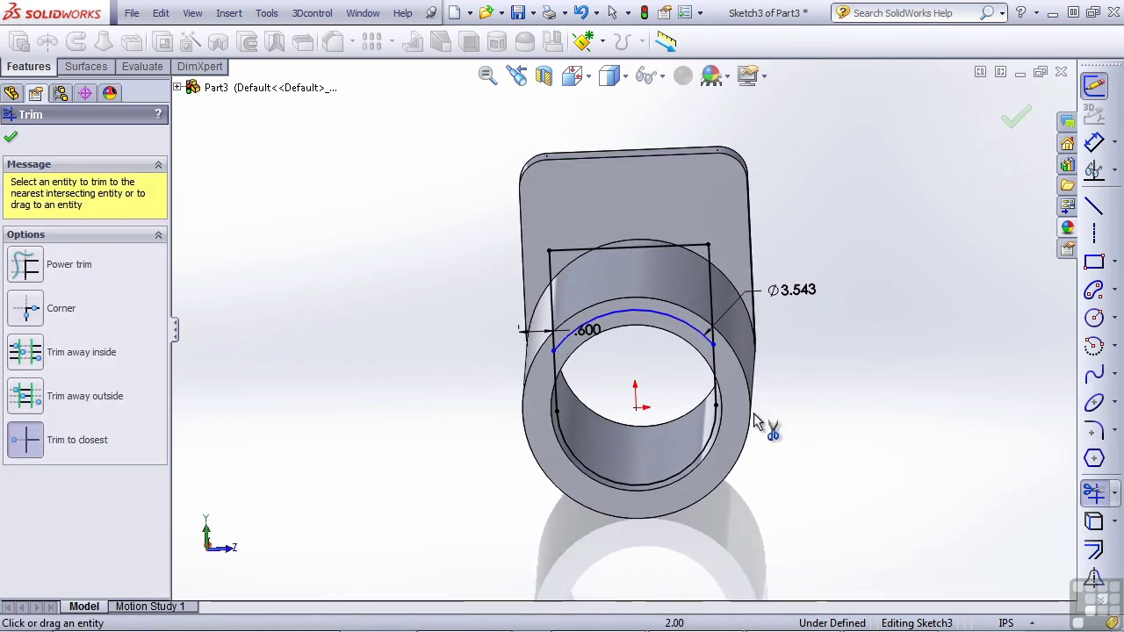
pyautogui.click(18, 278)
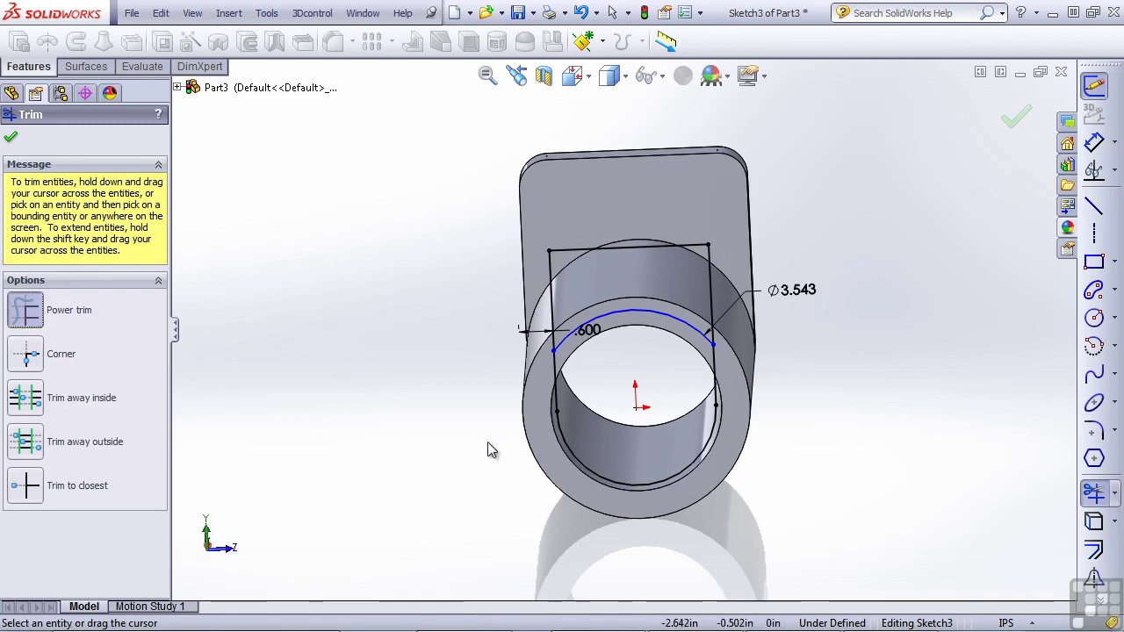
pyautogui.moveTo(469, 410)
pyautogui.mouseDown()
pyautogui.moveTo(607, 402)
pyautogui.moveTo(761, 414)
pyautogui.moveTo(514, 490)
pyautogui.mouseUp()
pyautogui.moveTo(514, 486); pyautogui.dragTo(690, 403, button='middle')
pyautogui.press('Escape')
pyautogui.moveTo(675, 314); pyautogui.dragTo(663, 272)
pyautogui.press('Escape')
pyautogui.moveTo(661, 369); pyautogui.dragTo(661, 409)
pyautogui.press('Escape')
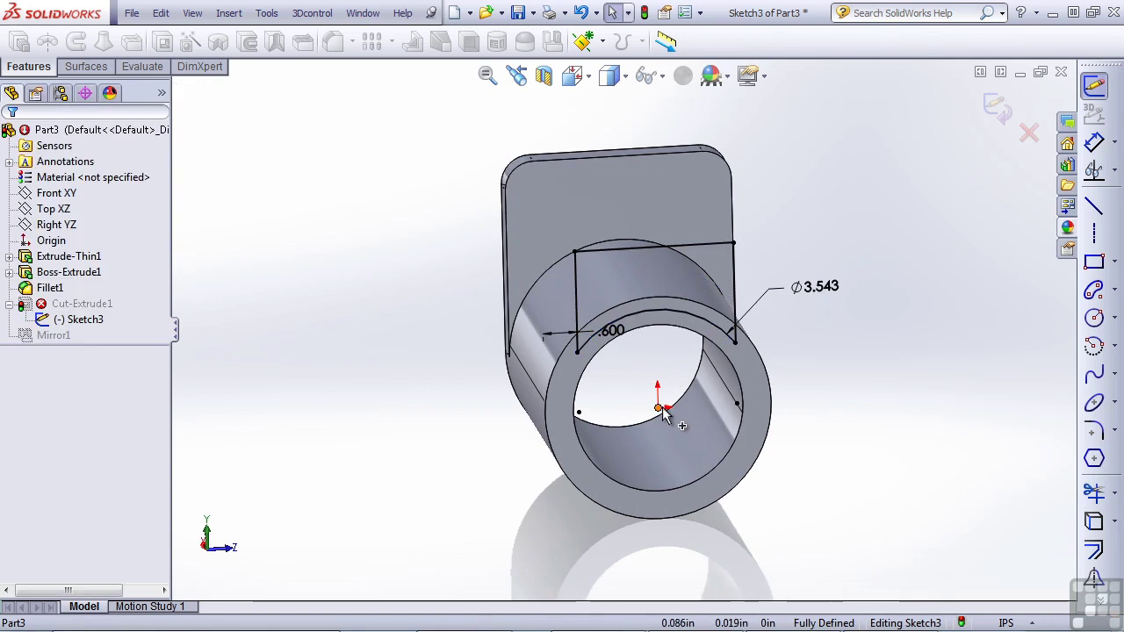
pyautogui.click(998, 111)
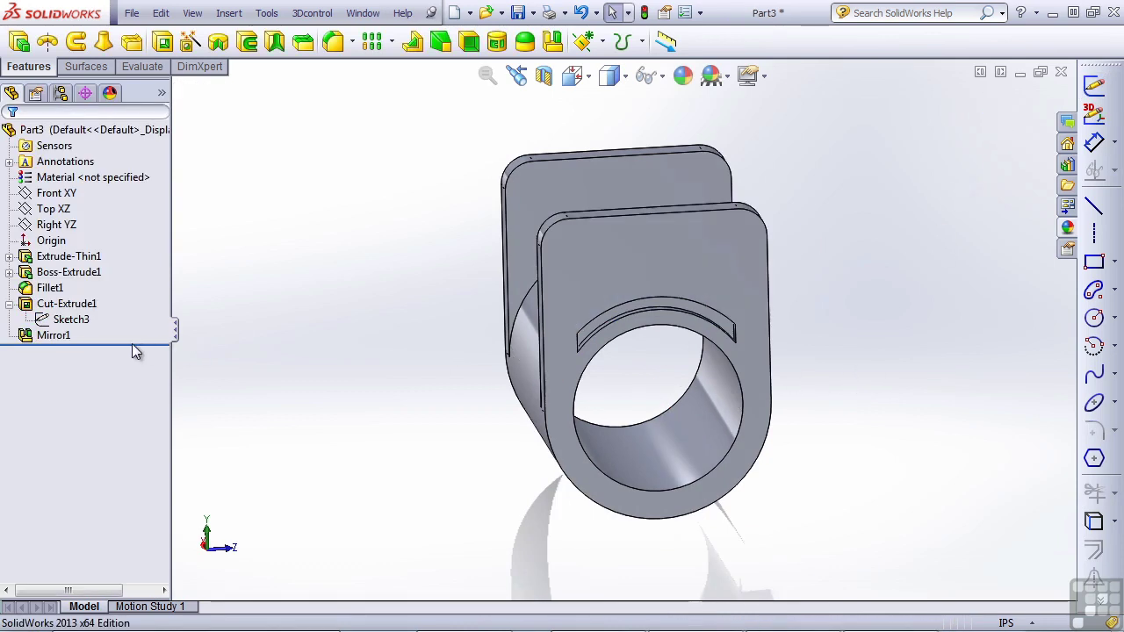
# Step: Roll the model back to before the mirror and move the cut's sketch plane to the original block's outer end face
pyautogui.moveTo(122, 346); pyautogui.dragTo(132, 329)
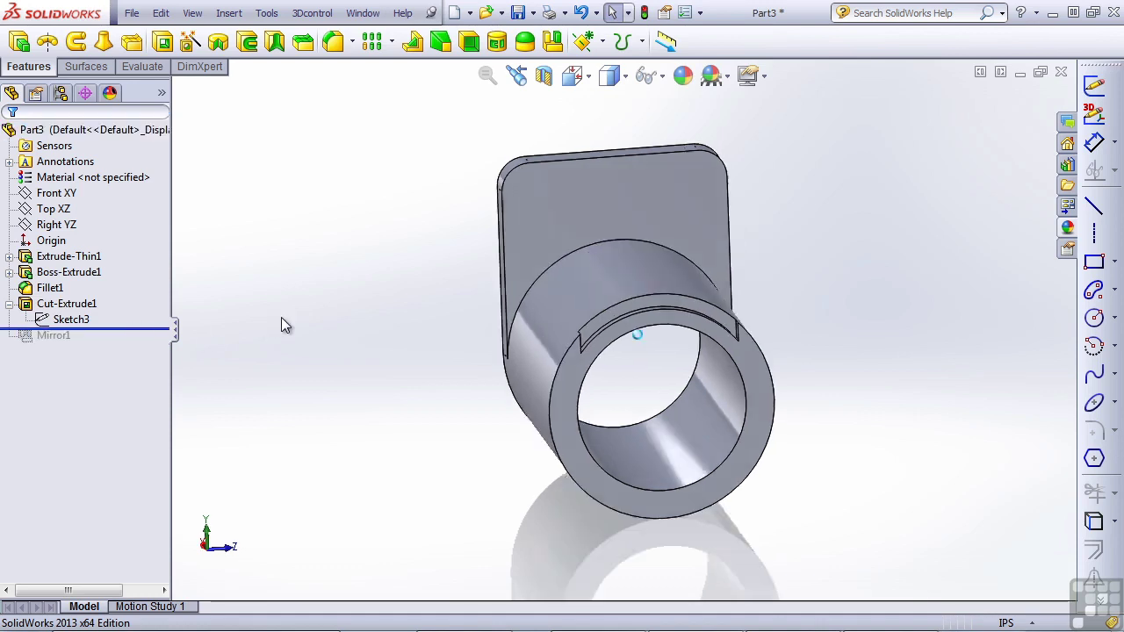
pyautogui.click(72, 319)
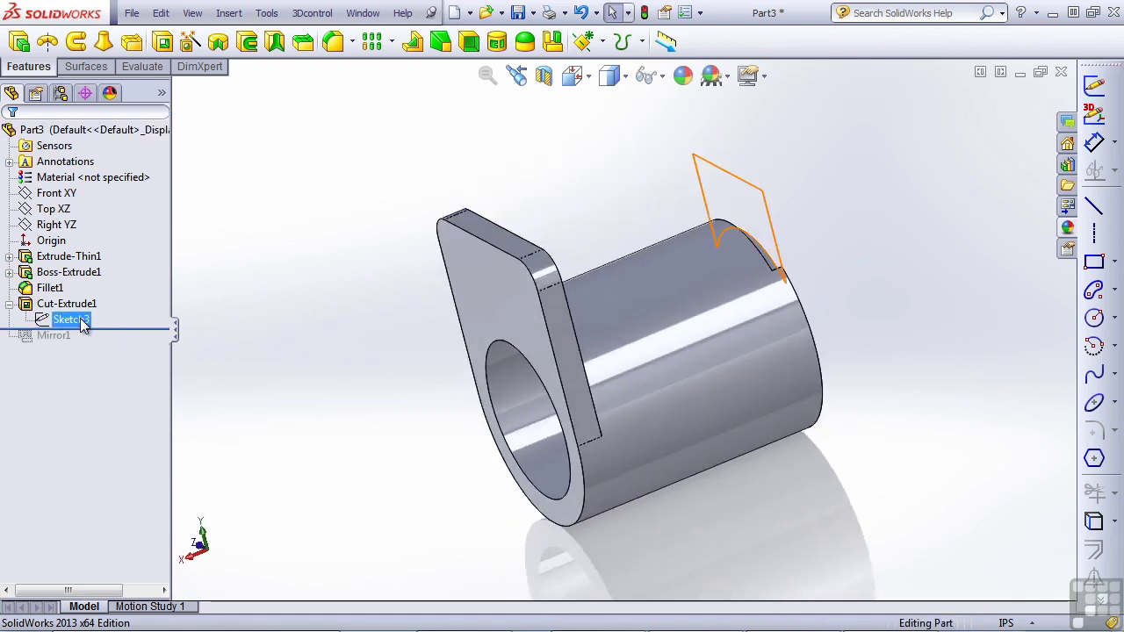
pyautogui.rightClick(81, 323)
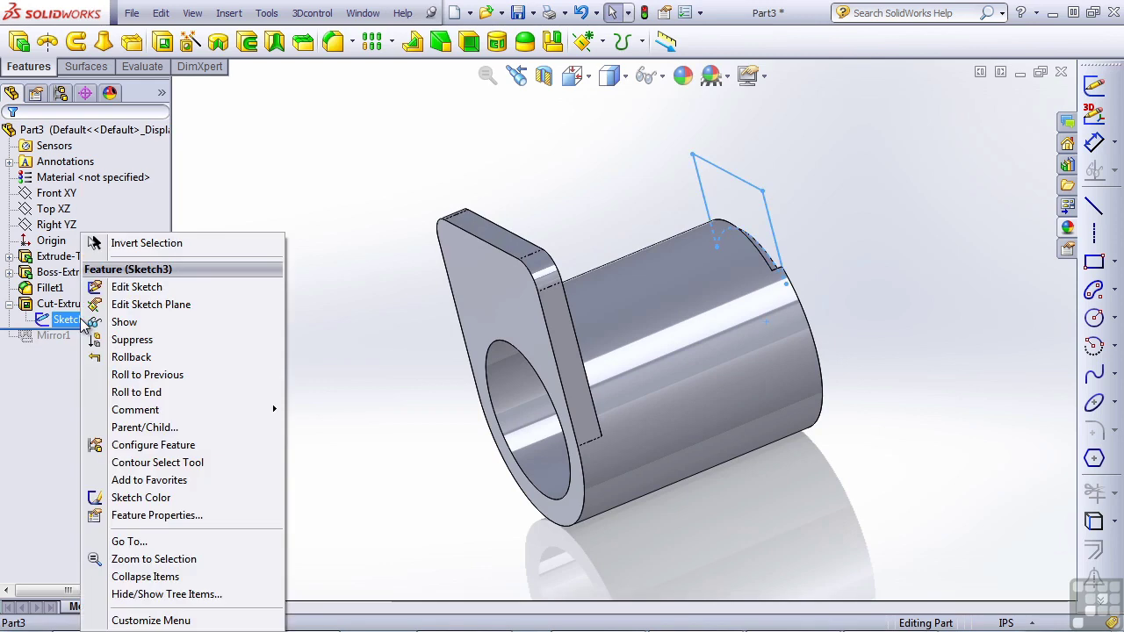
pyautogui.click(132, 306)
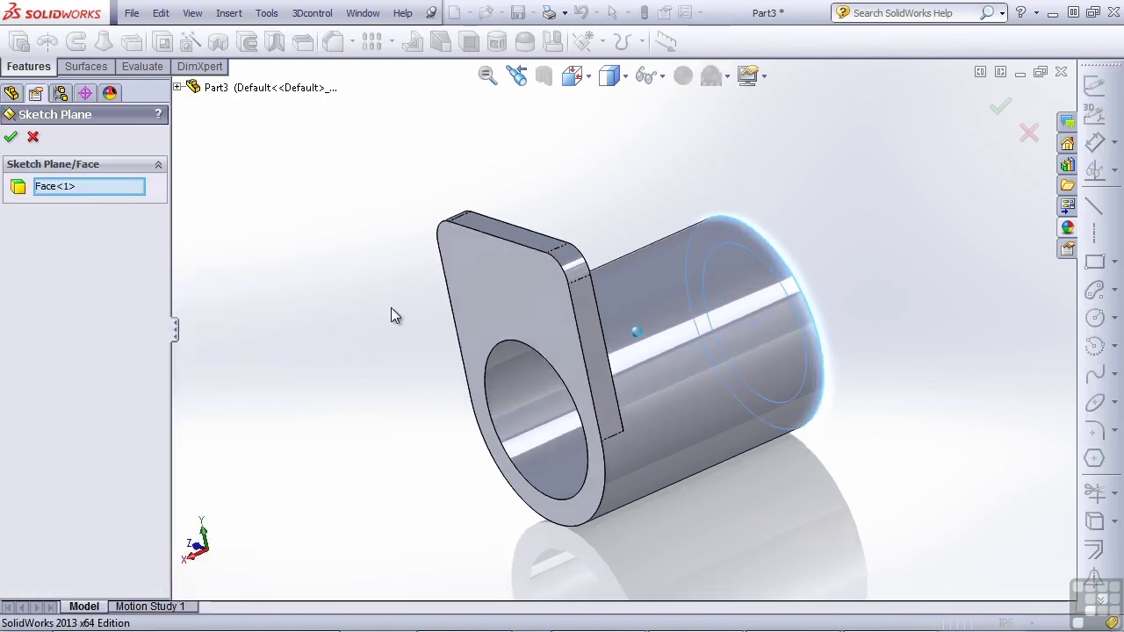
pyautogui.moveTo(539, 329); pyautogui.dragTo(735, 389, button='middle')
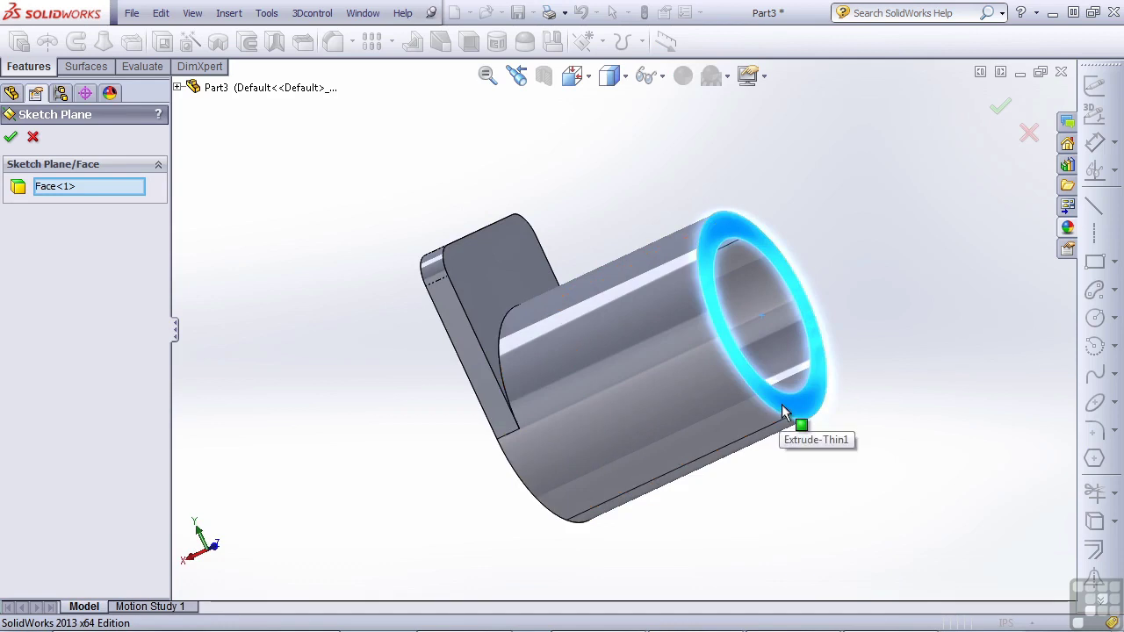
pyautogui.moveTo(613, 397); pyautogui.dragTo(518, 316, button='middle')
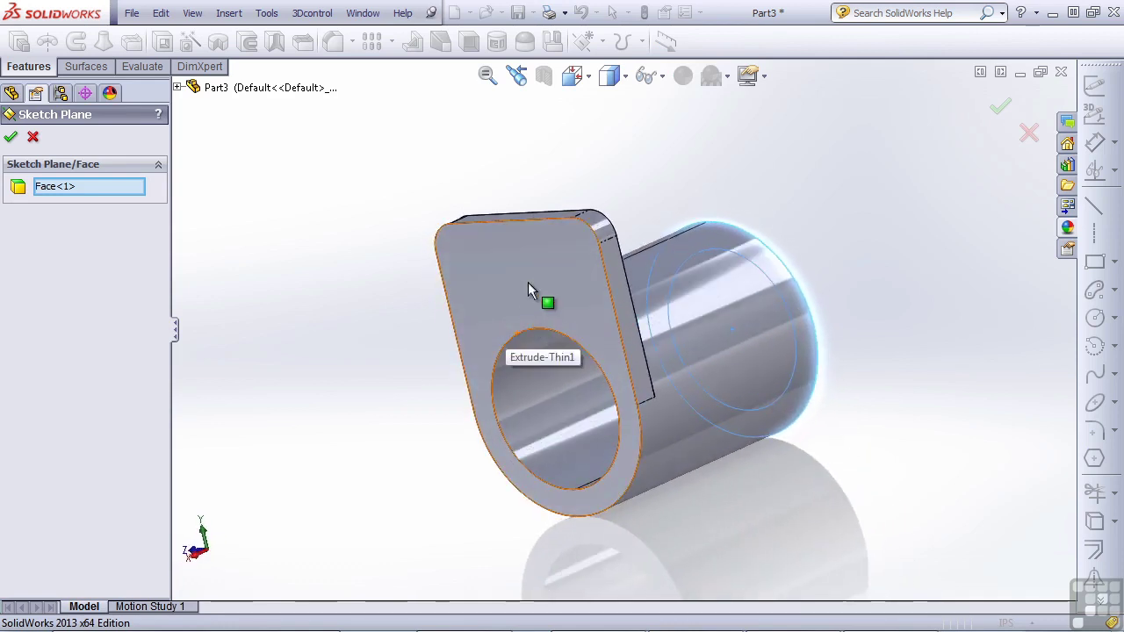
pyautogui.click(528, 282)
pyautogui.click(12, 139)
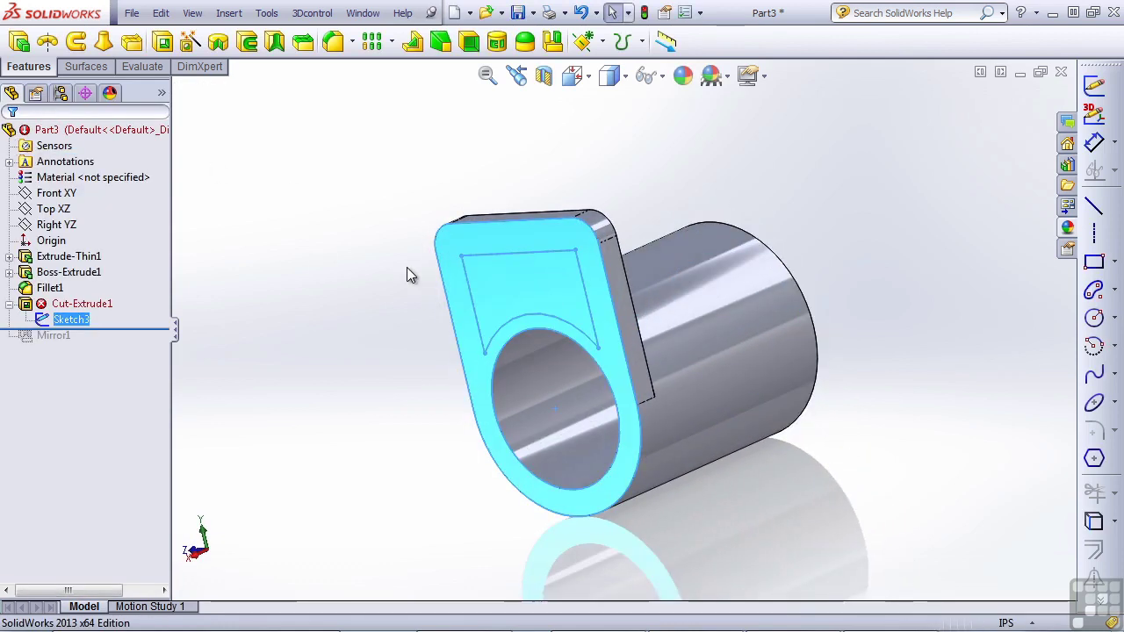
# Step: Reverse the direction of the extruded cut so that it goes into the original block
pyautogui.click(77, 320)
pyautogui.click(83, 303)
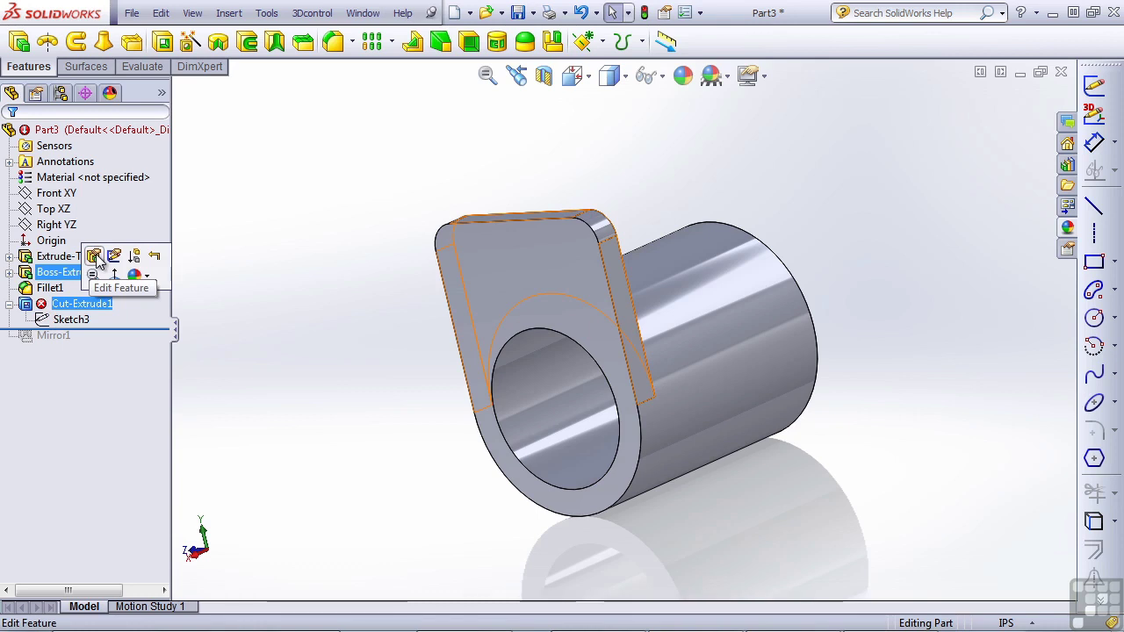
pyautogui.click(94, 256)
pyautogui.moveTo(174, 325); pyautogui.dragTo(457, 314, button='middle')
pyautogui.click(20, 239)
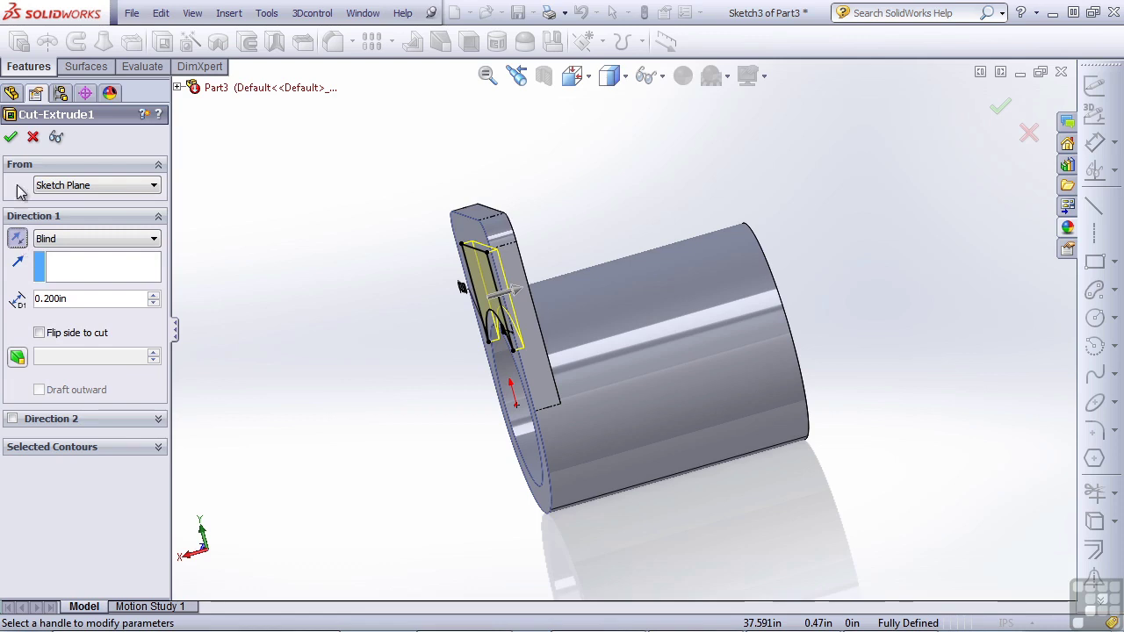
pyautogui.click(11, 140)
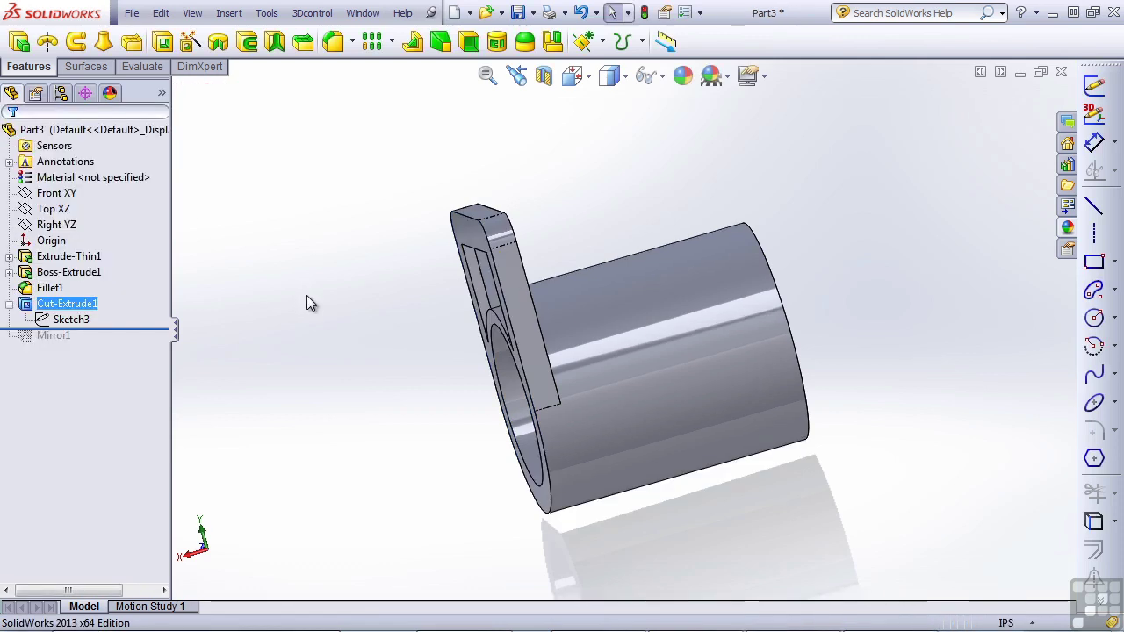
# Step: Roll the model forward past the mirror feature and add the extruded cut to the features it mirrors
pyautogui.hotkey('ctrl', '7')
pyautogui.moveTo(123, 329); pyautogui.dragTo(123, 346)
pyautogui.moveTo(144, 356); pyautogui.dragTo(310, 385, button='middle')
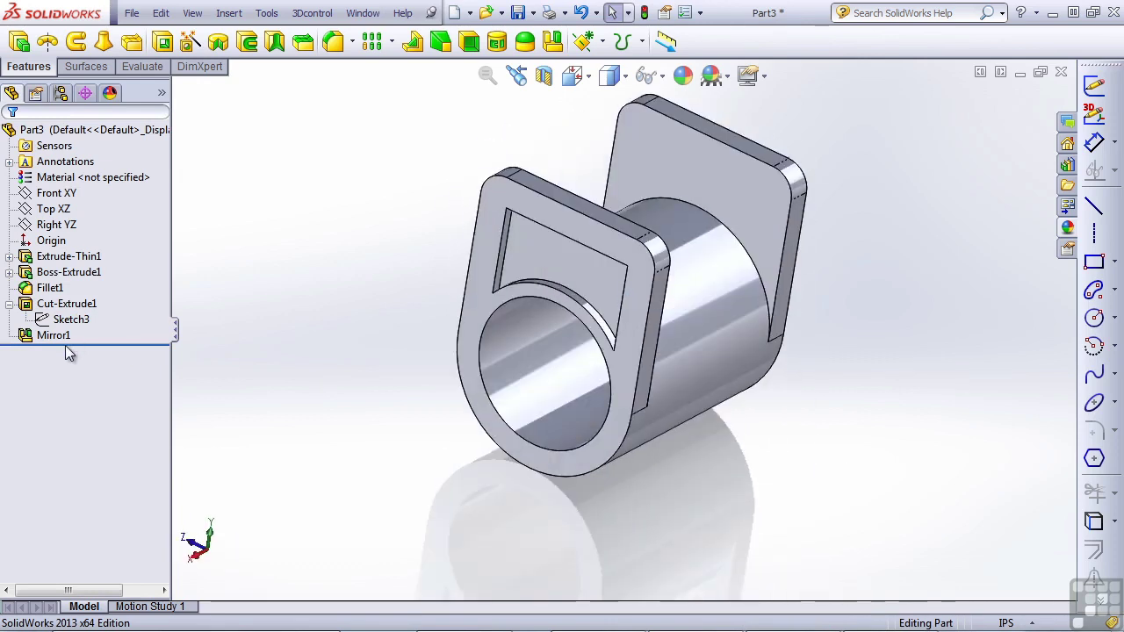
pyautogui.click(51, 338)
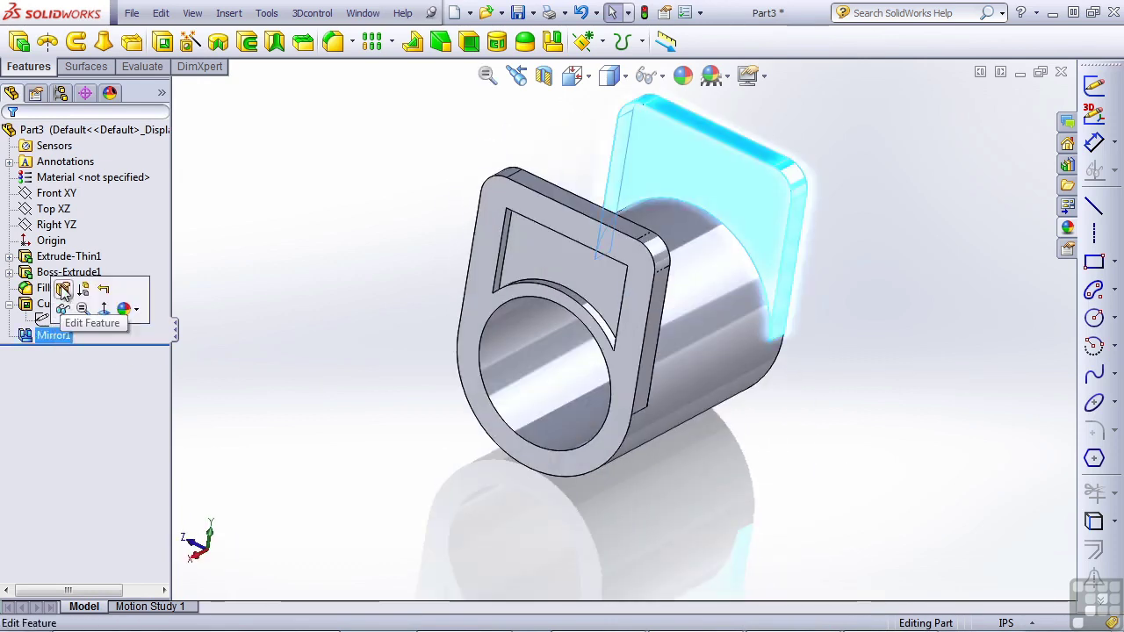
pyautogui.click(64, 290)
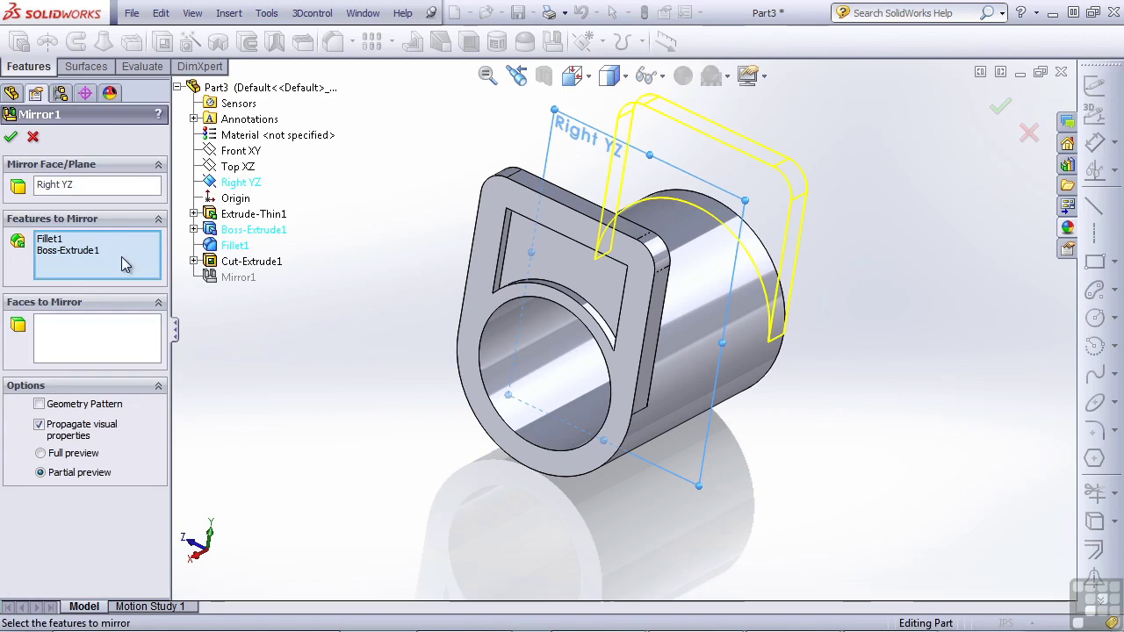
pyautogui.click(576, 269)
pyautogui.rightClick(572, 266)
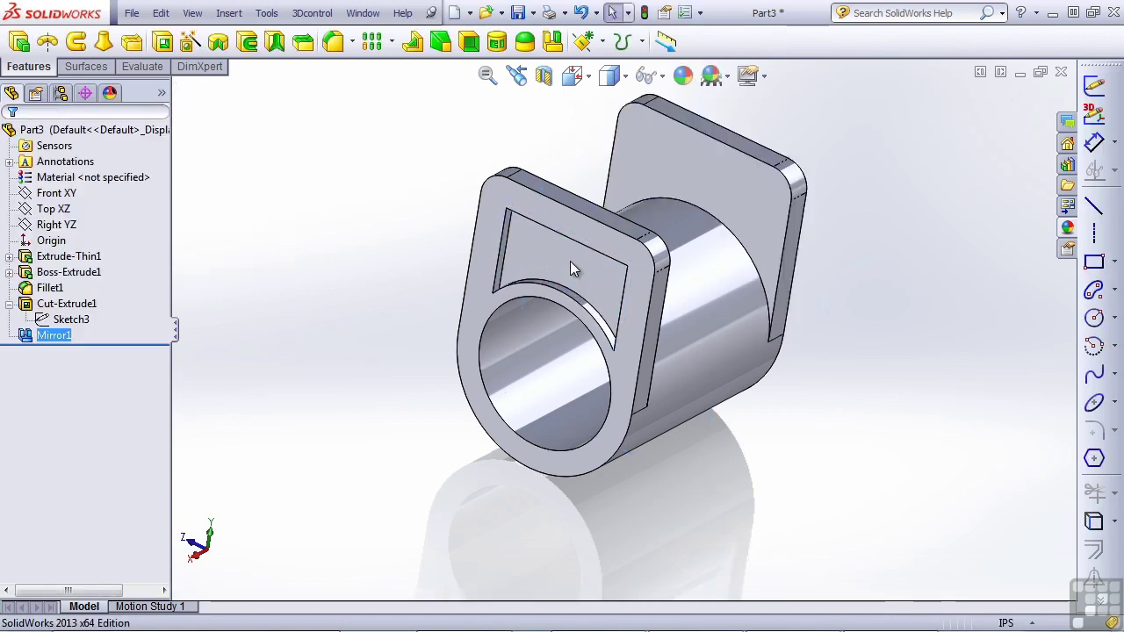